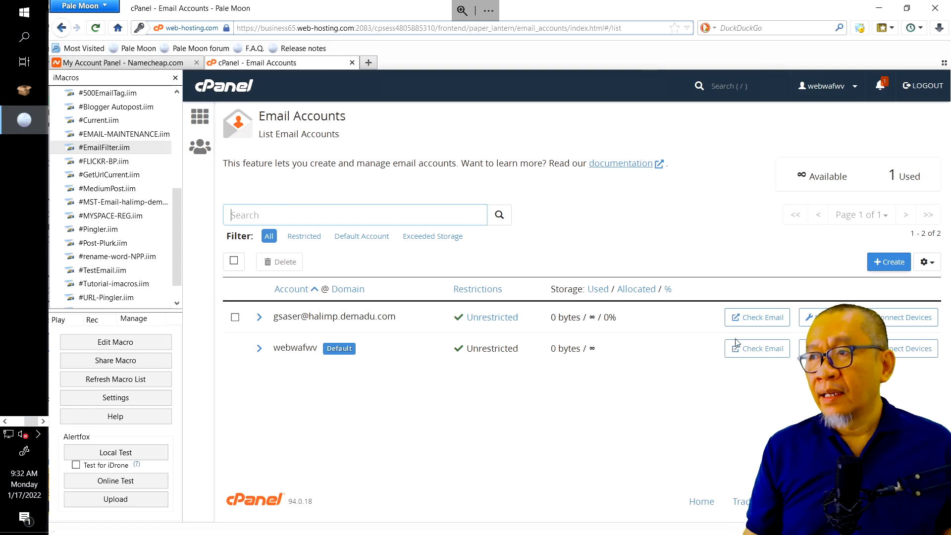
# Open the subdomain account's Manage page, focus New Password, and bring up the EMAIL-HALIMP workbook
pyautogui.click(808, 317)
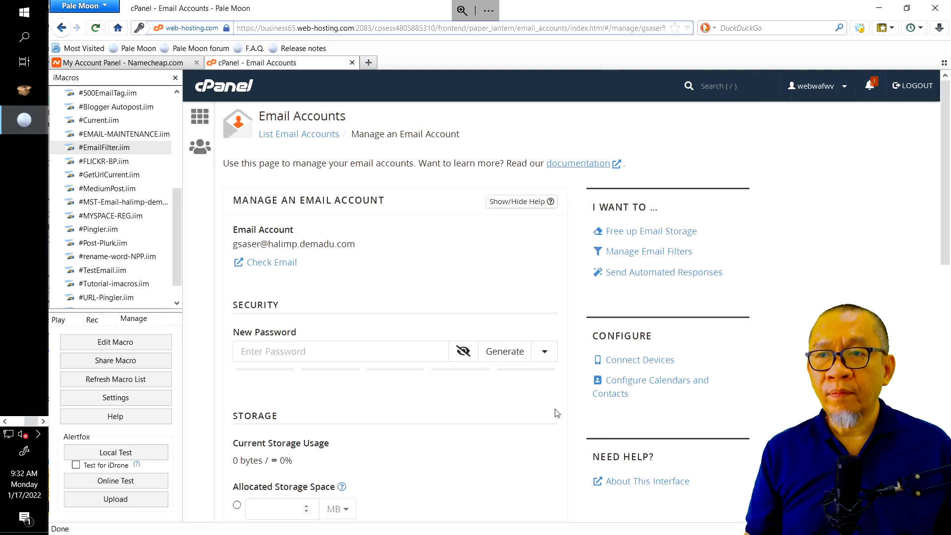
pyautogui.click(410, 355)
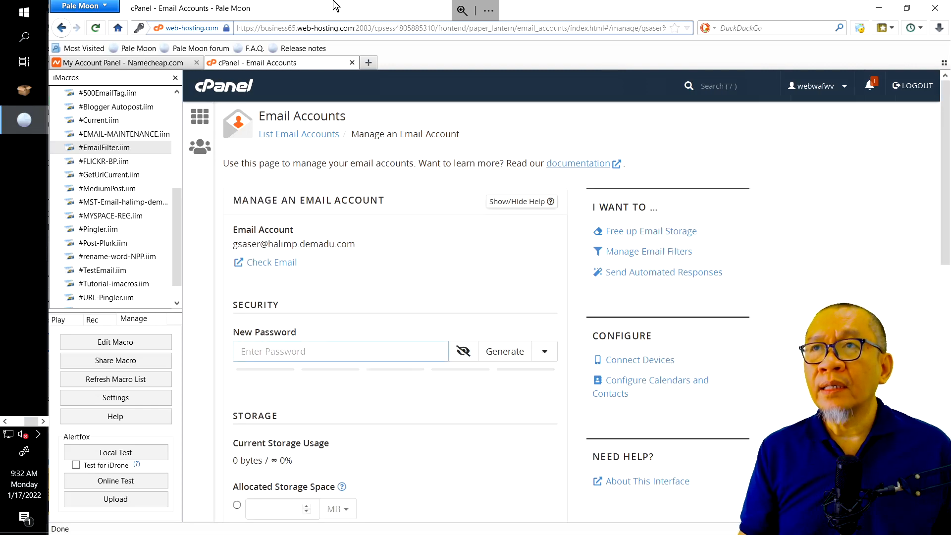
pyautogui.moveTo(351, 12)
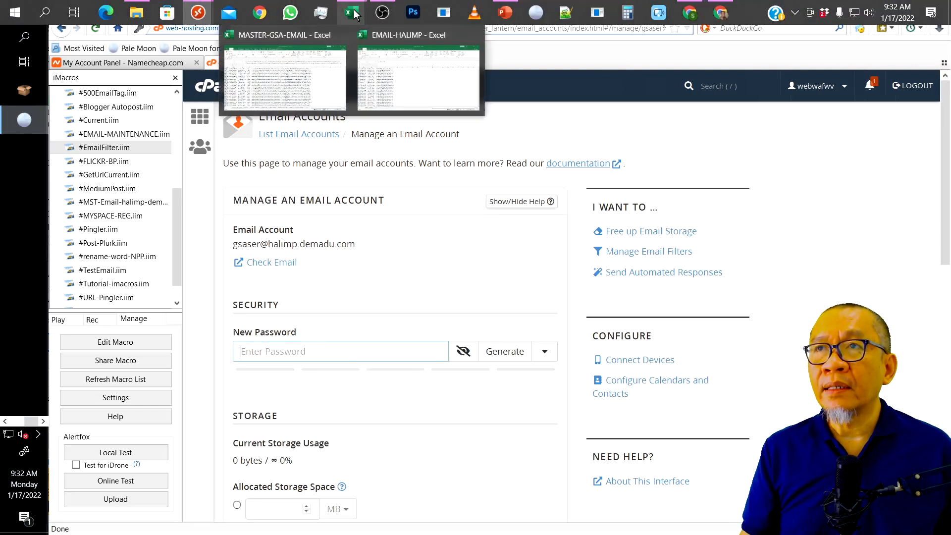
pyautogui.click(405, 66)
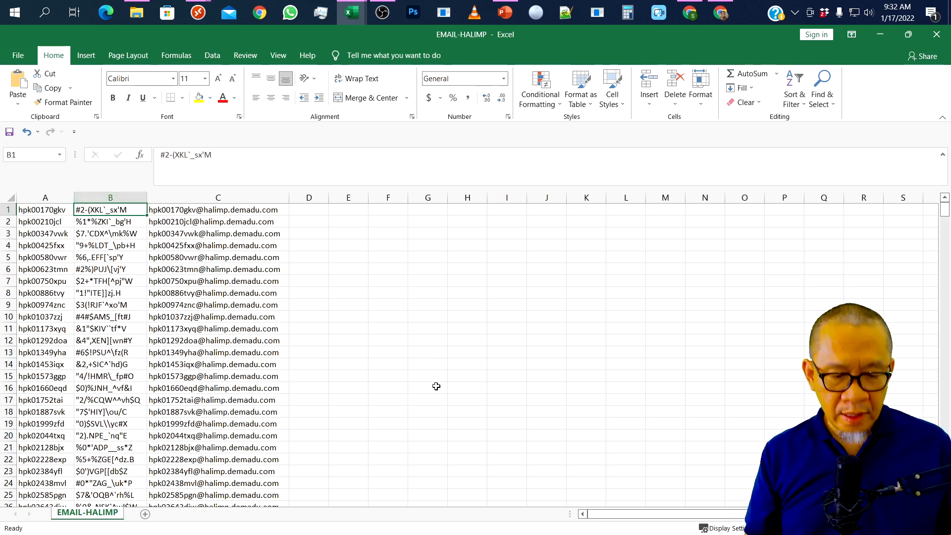
# Copy the password in cell B1 and return to cPanel's New Password field
pyautogui.hotkey('ctrl', 'c')
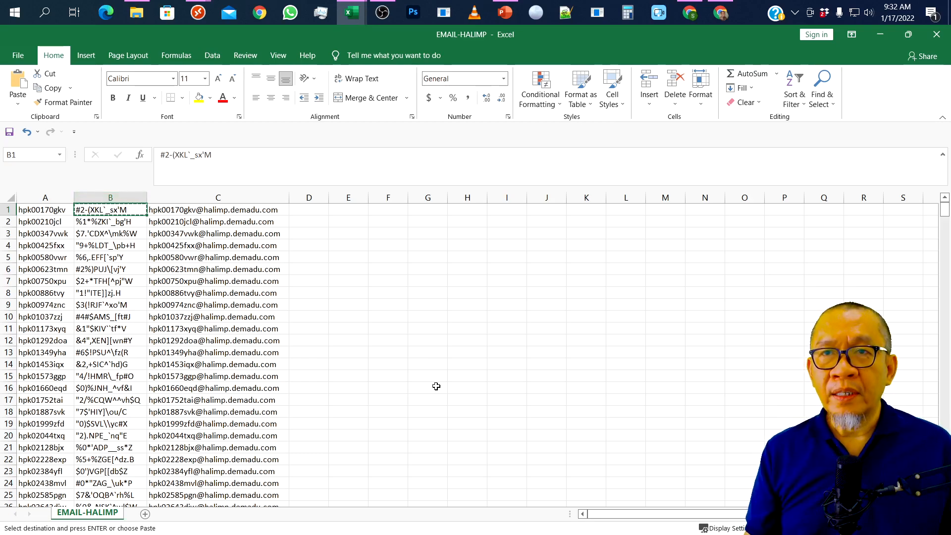
pyautogui.hotkey('alt', 'Tab')
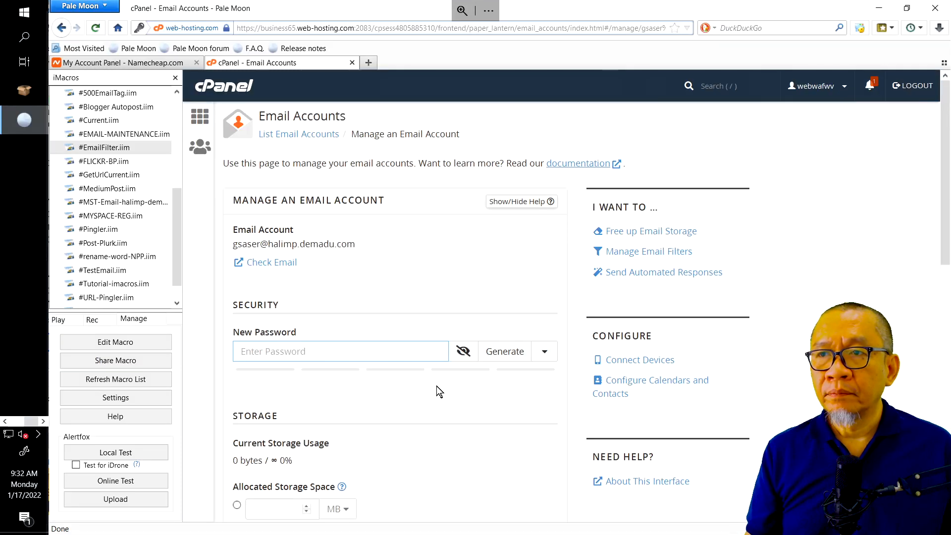
pyautogui.click(354, 350)
# Paste the copied password, save it with Update Email Settings, then switch to GSA SER
pyautogui.hotkey('ctrl', 'v')
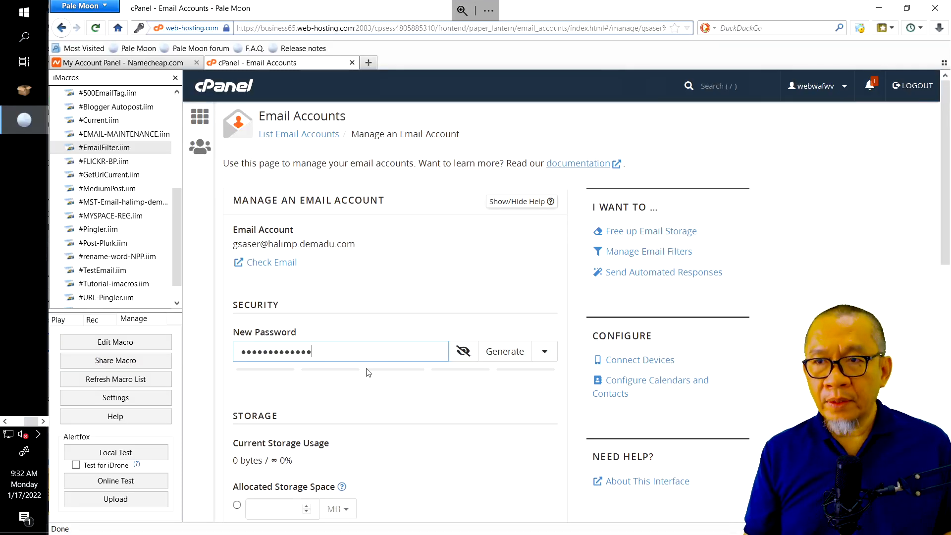
pyautogui.scroll(-8, 370, 433)
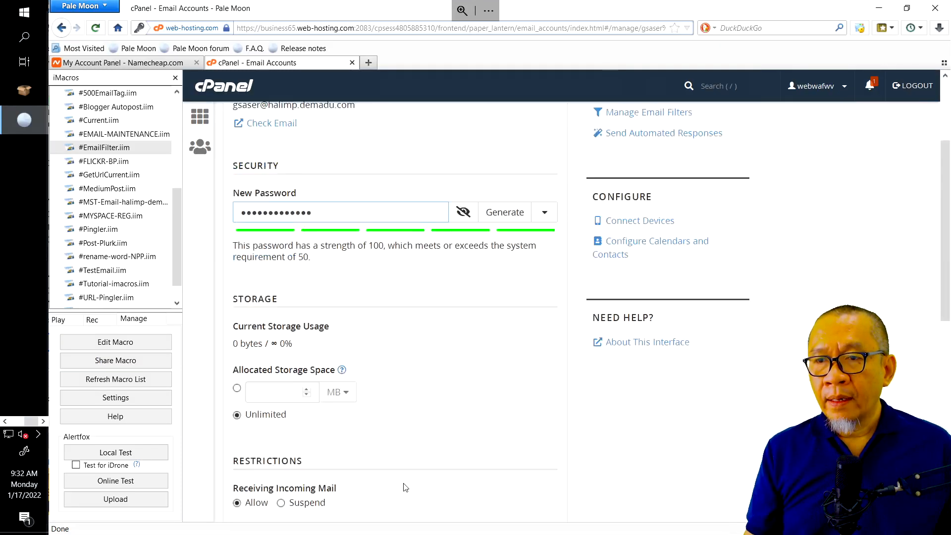
pyautogui.scroll(-1, 404, 487)
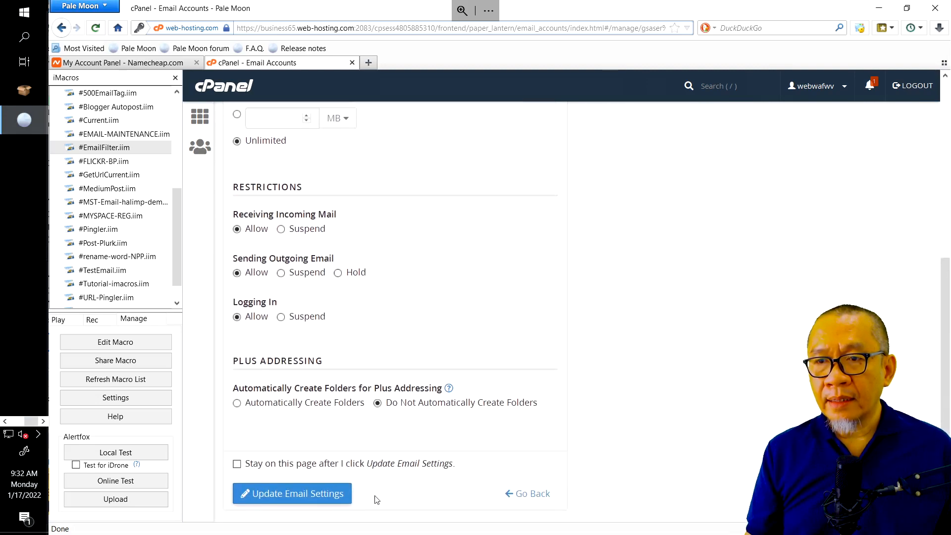
pyautogui.click(330, 492)
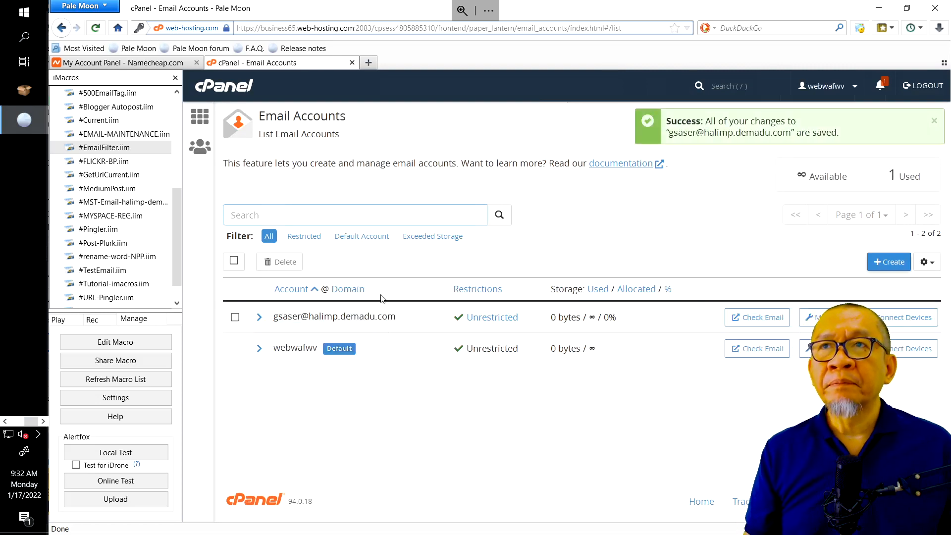
pyautogui.click(5, 421)
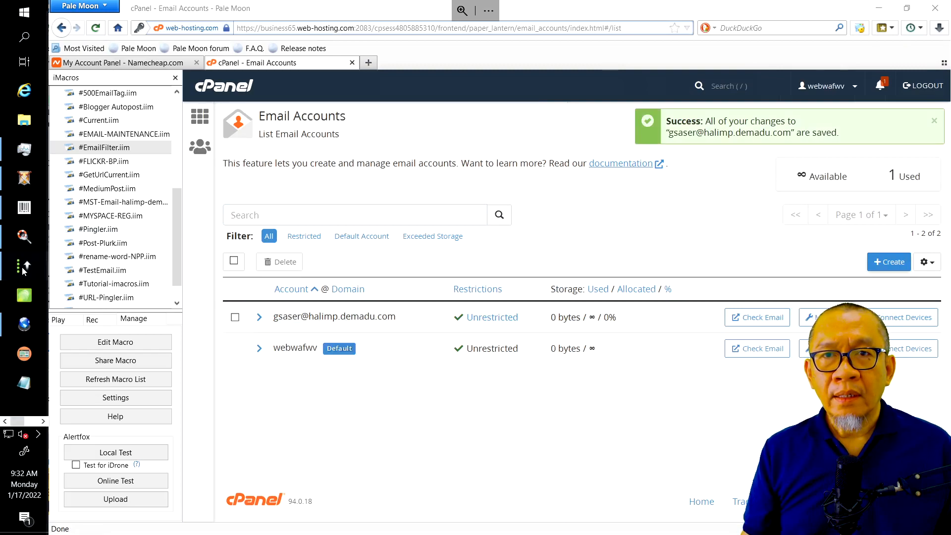
pyautogui.click(22, 267)
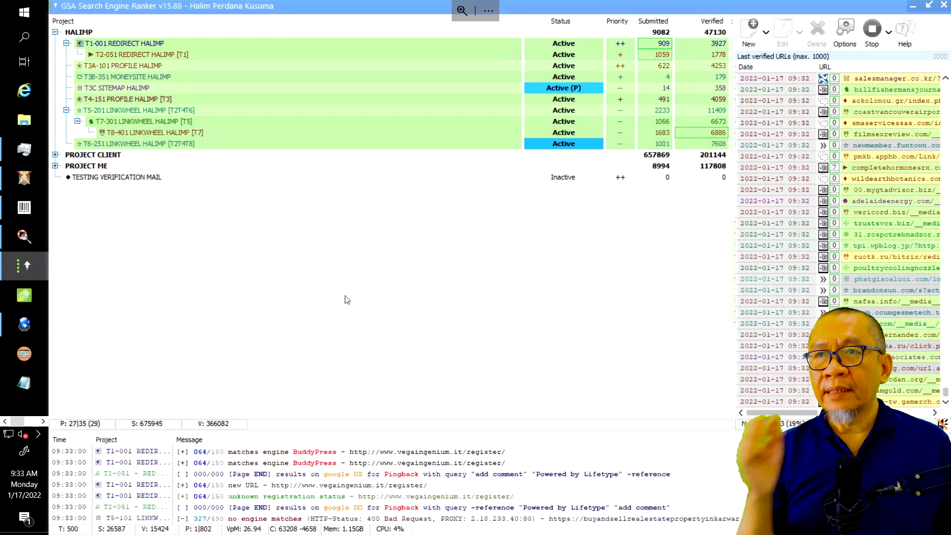
# Select the TESTING VERIFICATION MAIL project in the project list and open its settings
pyautogui.click(154, 181)
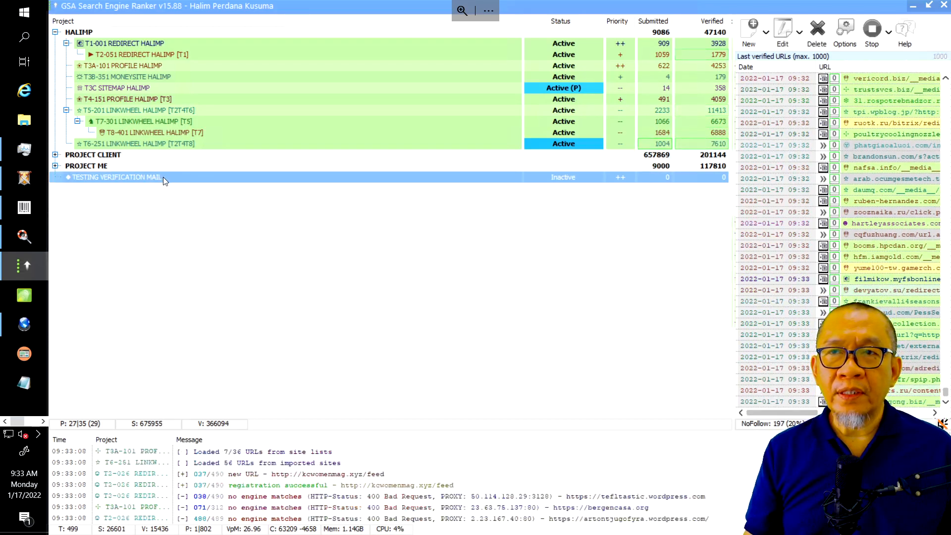
pyautogui.rightClick(163, 177)
pyautogui.click(341, 185)
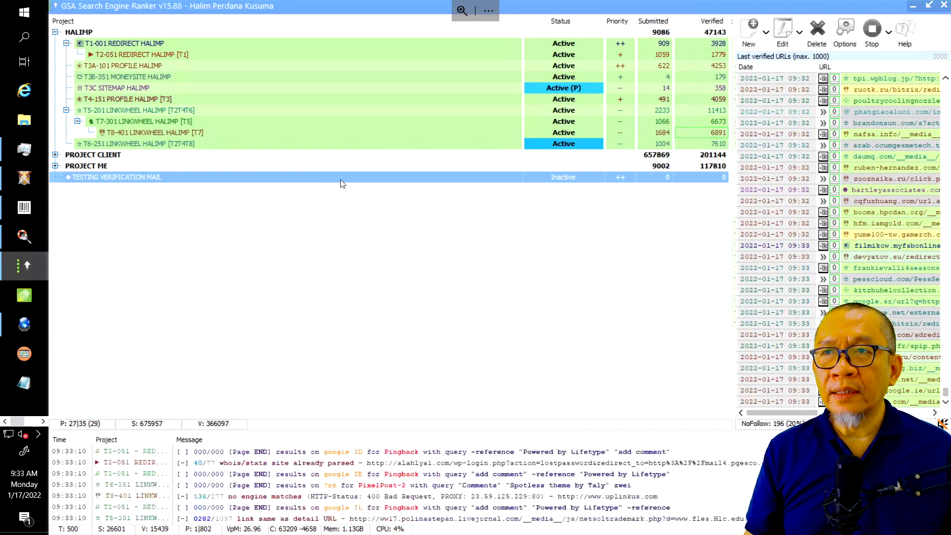
pyautogui.doubleClick(349, 279)
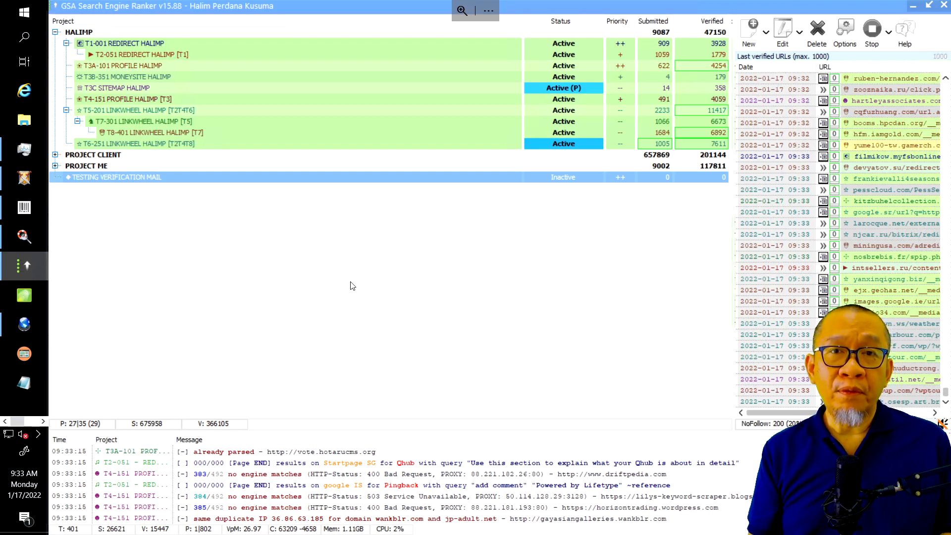
# Open TESTING VERIFICATION MAIL's Project Data and go to its E-Mail verification tab
pyautogui.press('Return')
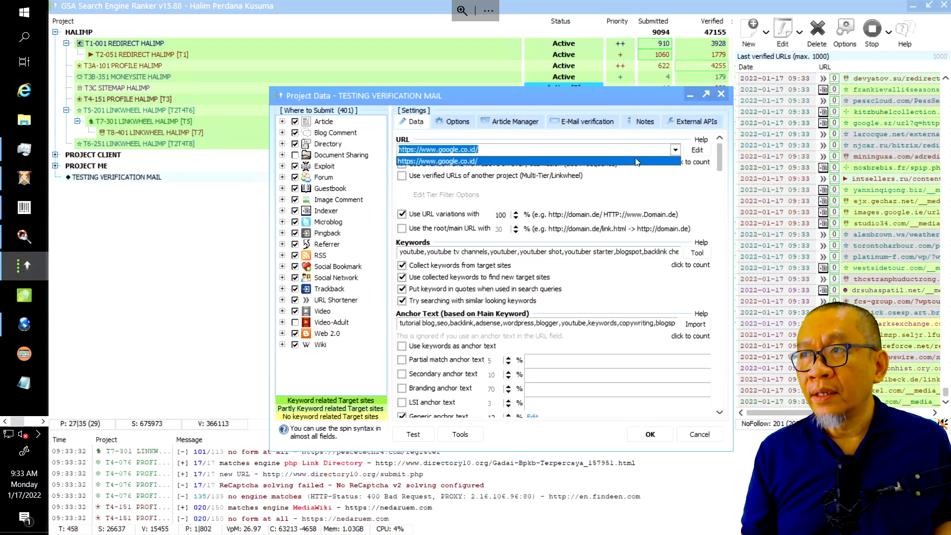
pyautogui.hotkey('alt', 'Down')
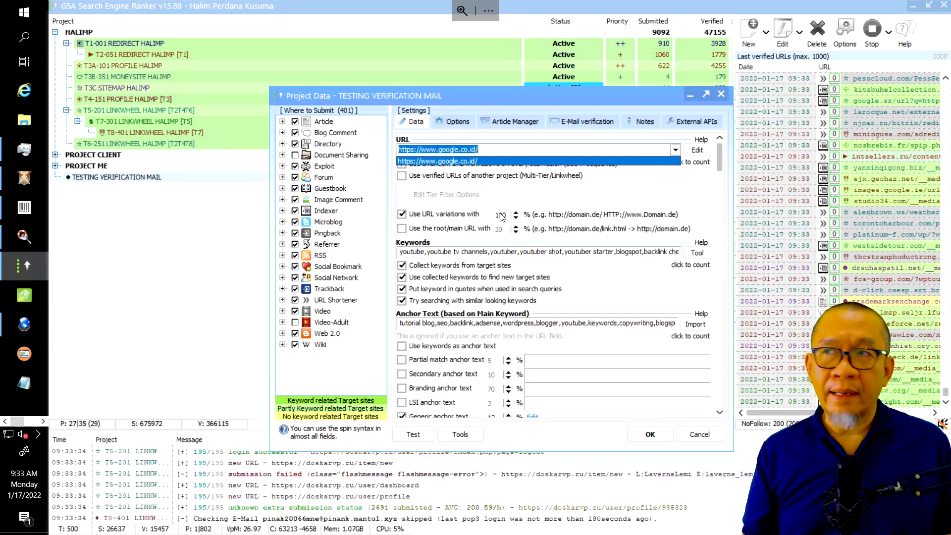
pyautogui.click(583, 126)
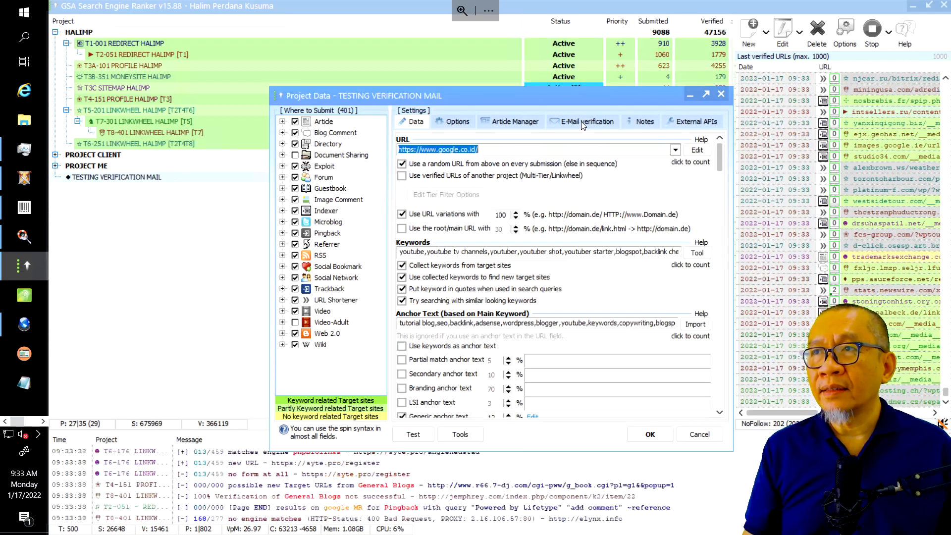
pyautogui.click(583, 126)
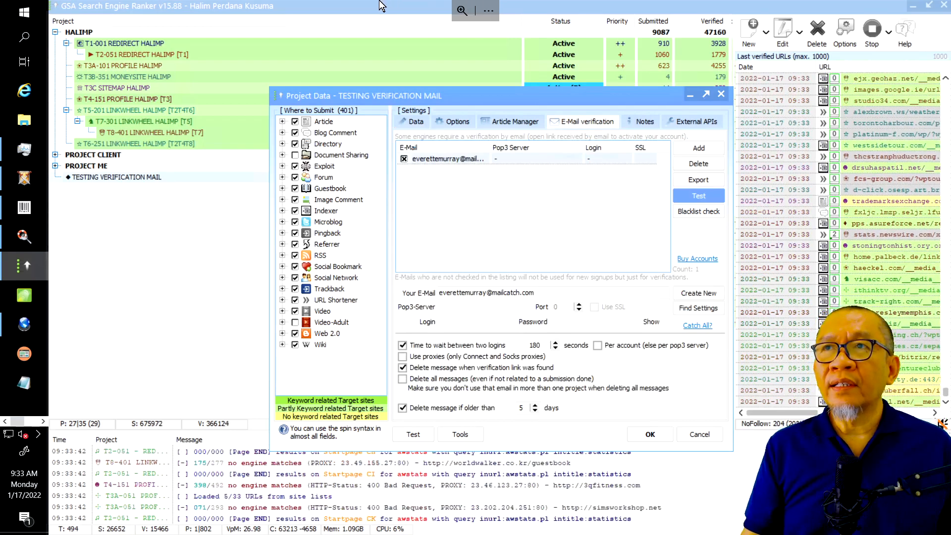
pyautogui.moveTo(359, 15)
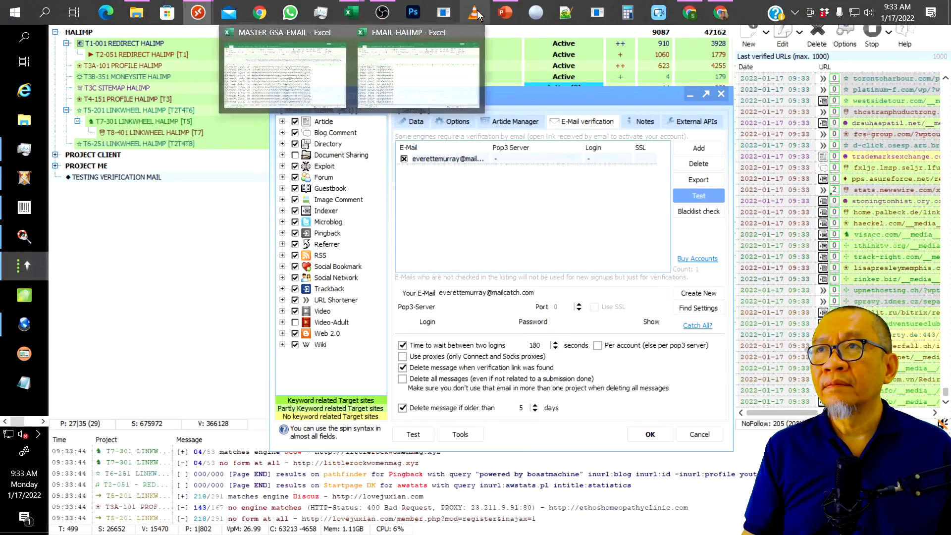
pyautogui.click(505, 13)
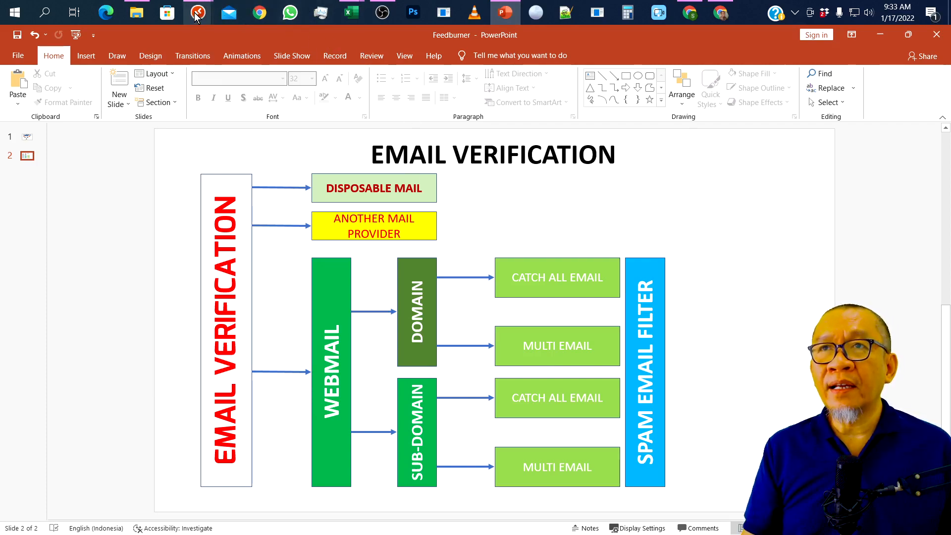
pyautogui.moveTo(198, 15)
pyautogui.click(278, 73)
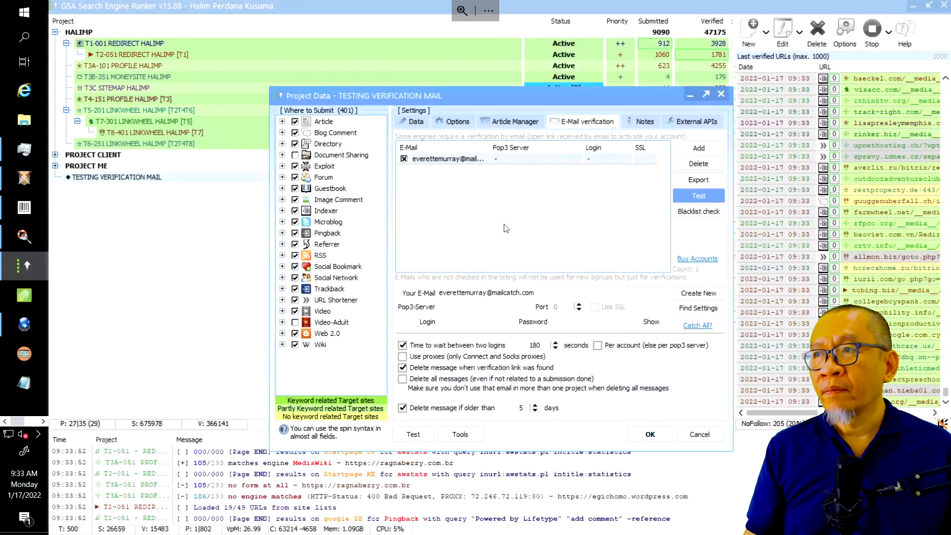
# Remove the existing verification e-mail account from the list
pyautogui.click(545, 159)
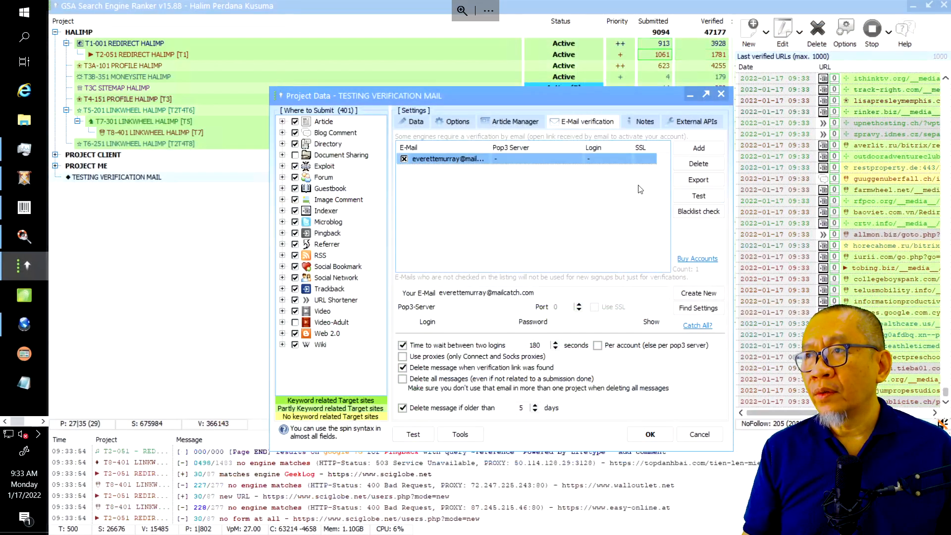
pyautogui.click(694, 164)
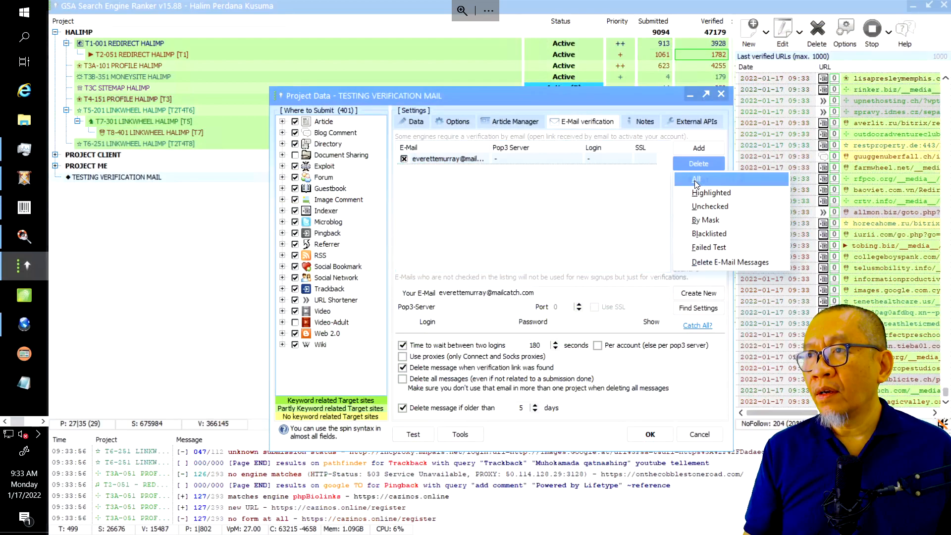
pyautogui.click(693, 181)
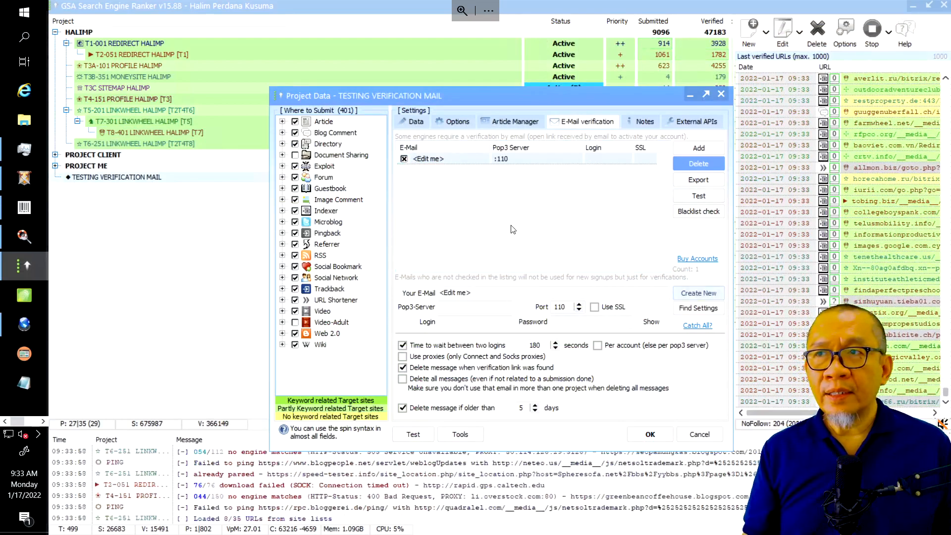
# Create 10 new verification e-mail accounts using the -RANDOM- domain
pyautogui.click(715, 296)
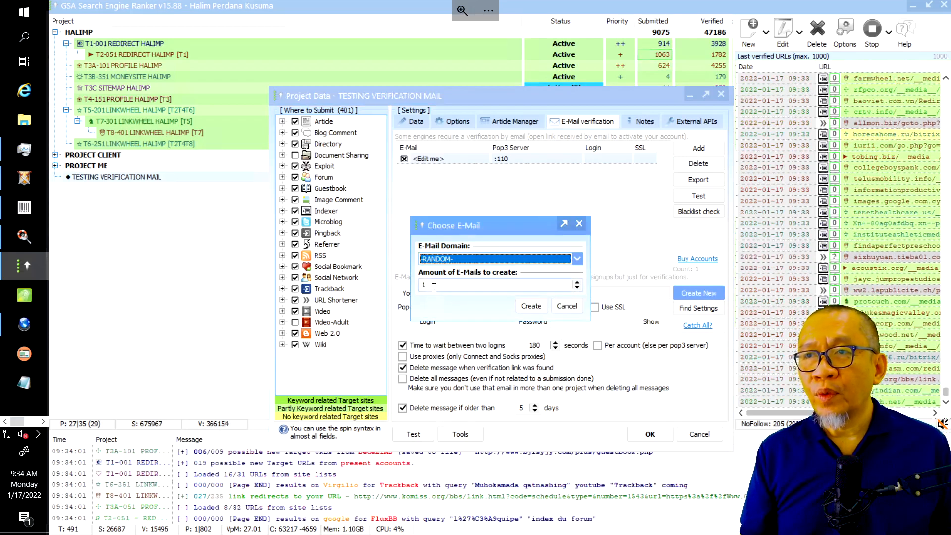
pyautogui.click(434, 287)
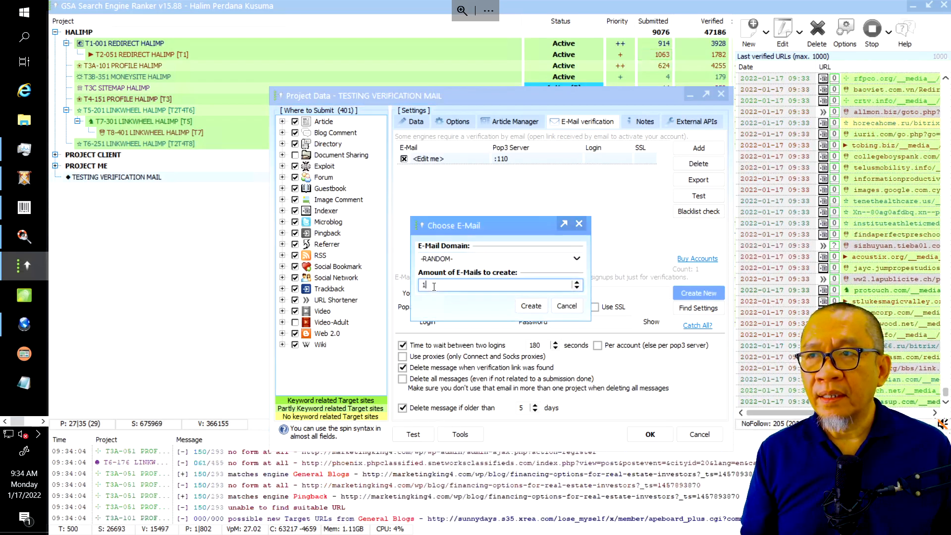
pyautogui.click(576, 259)
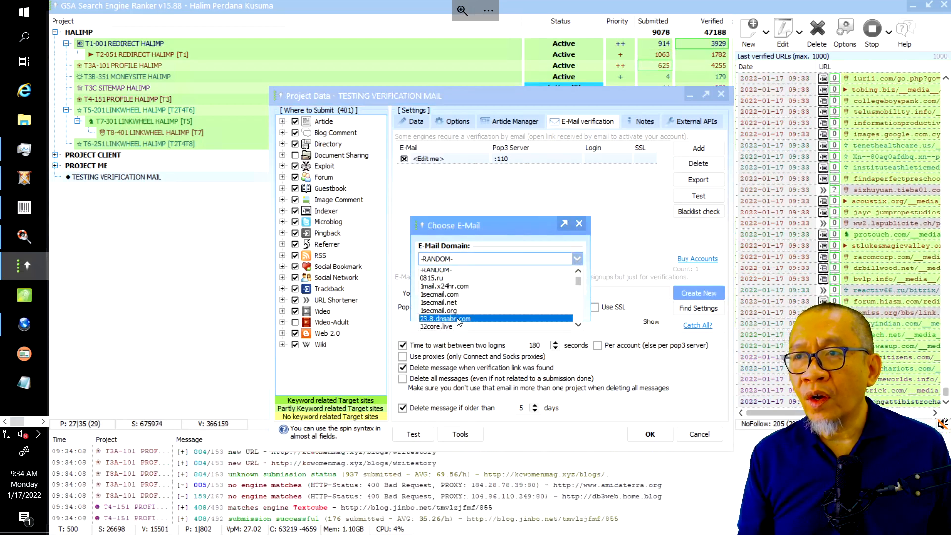
pyautogui.click(456, 272)
pyautogui.click(451, 285)
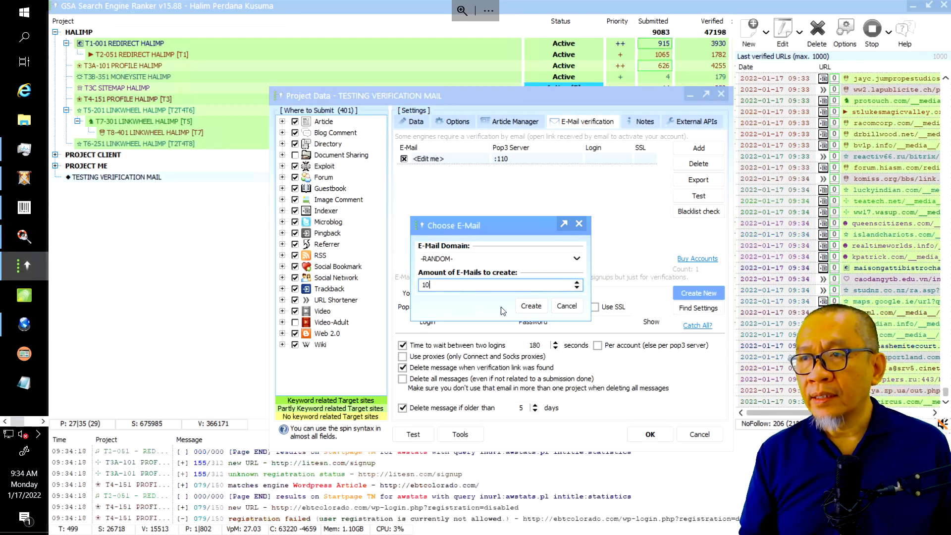
pyautogui.click(526, 312)
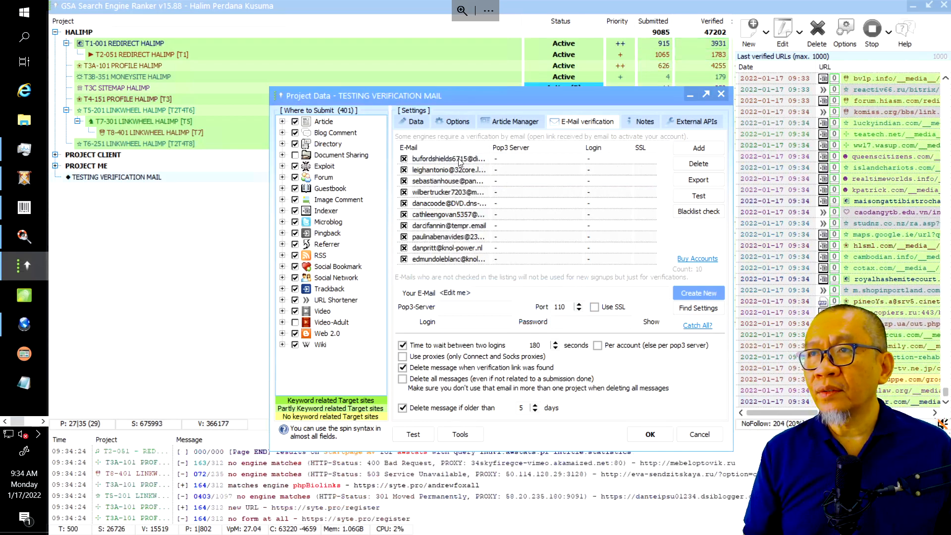
pyautogui.click(474, 161)
# Test the first generated account alone and confirm the successful result
pyautogui.click(693, 196)
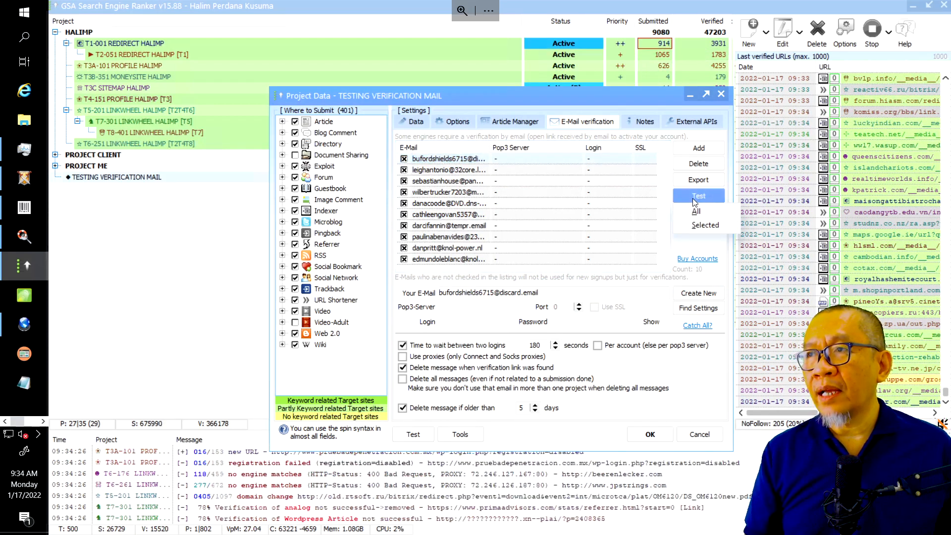
pyautogui.click(704, 227)
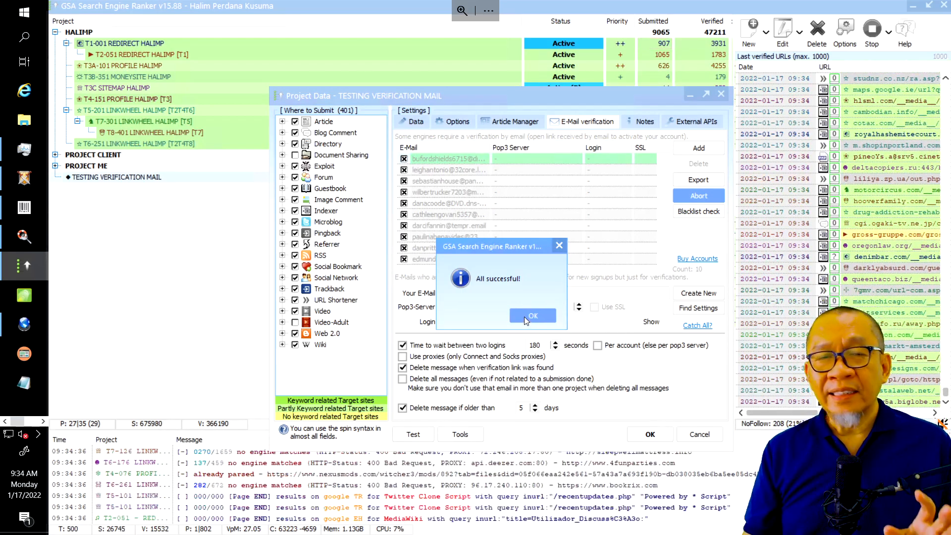
pyautogui.click(524, 316)
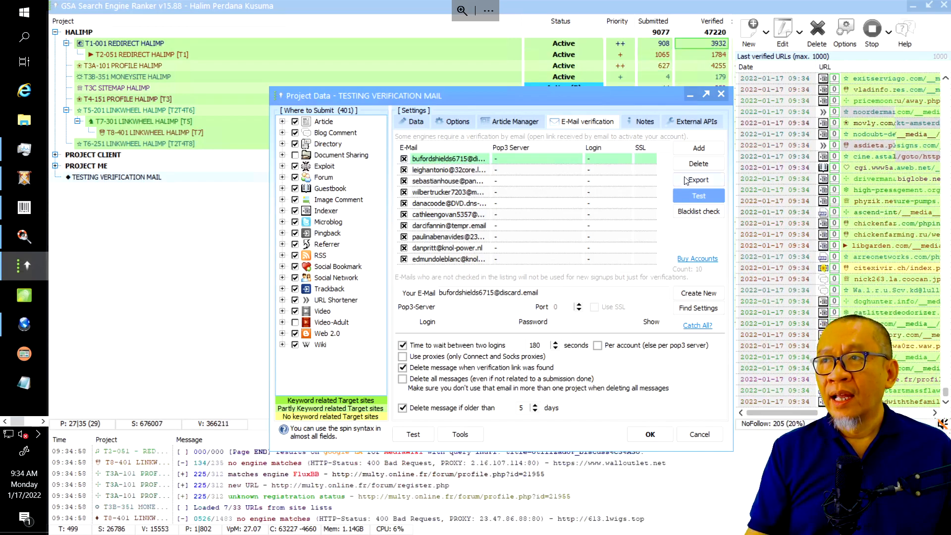
# Delete all accounts from the list, then select the subdomain mailbox address in cPanel
pyautogui.click(700, 165)
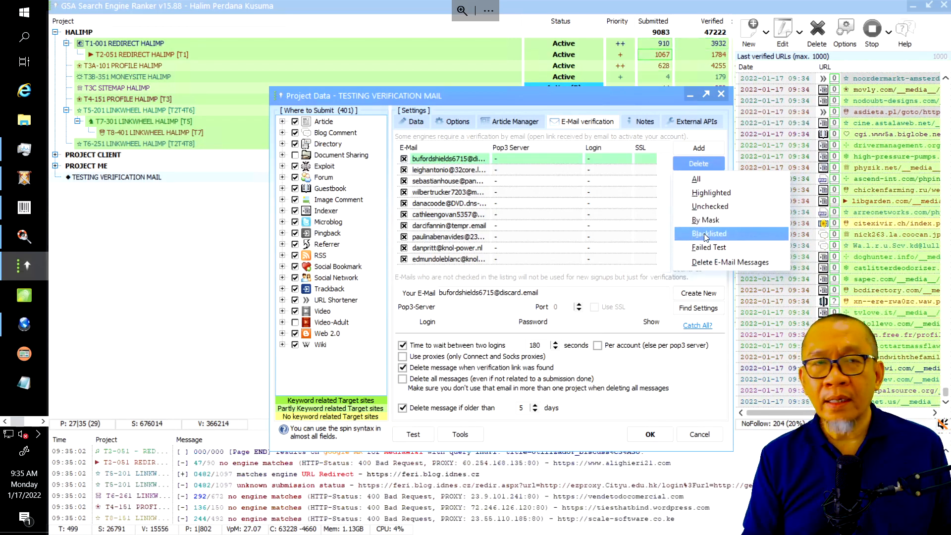
pyautogui.click(702, 176)
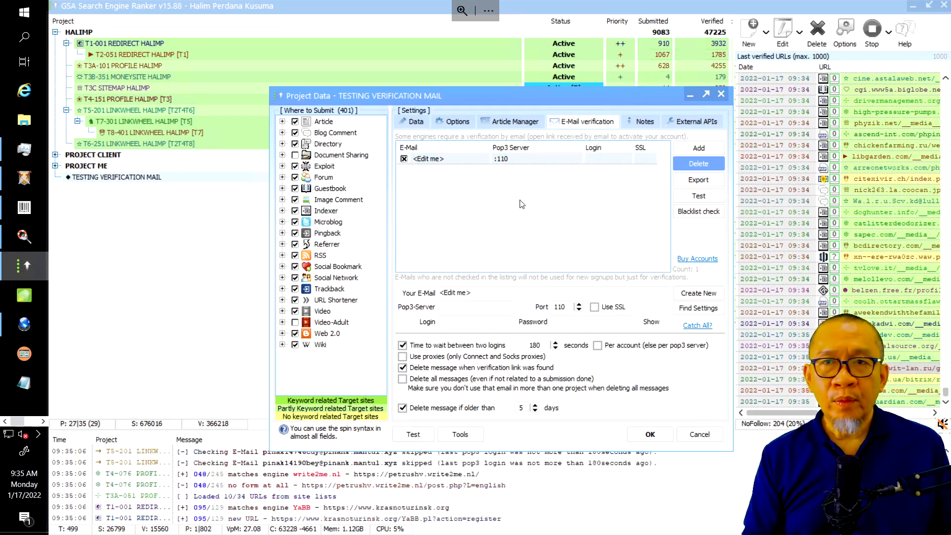
pyautogui.moveTo(364, 1)
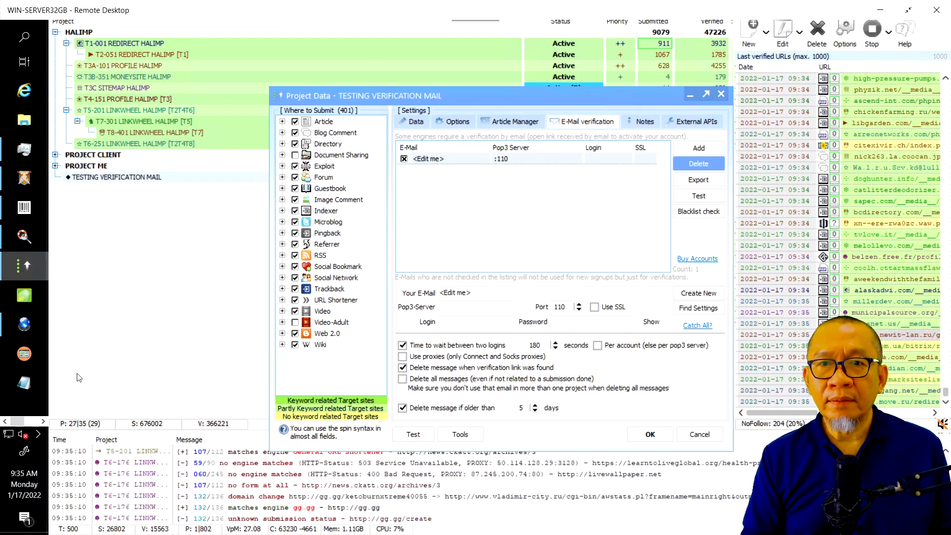
pyautogui.click(43, 422)
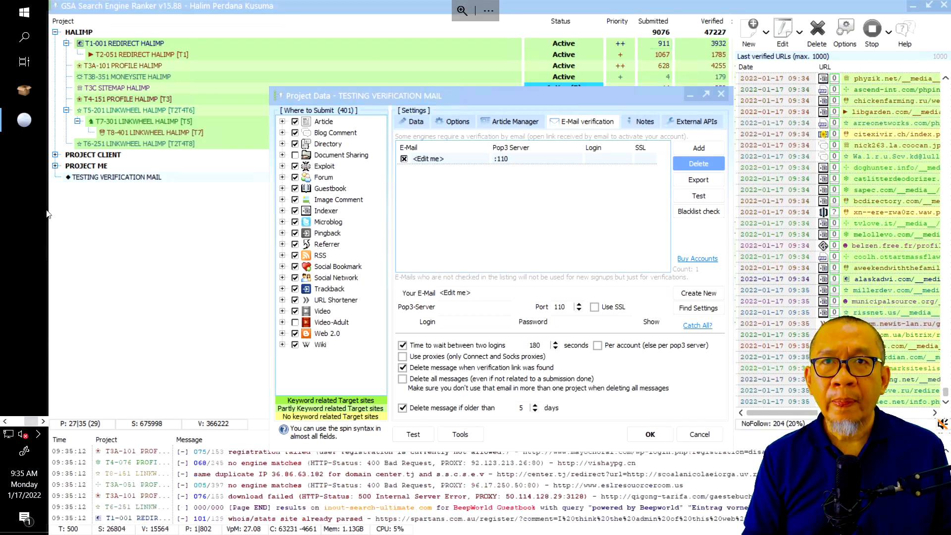
pyautogui.click(19, 126)
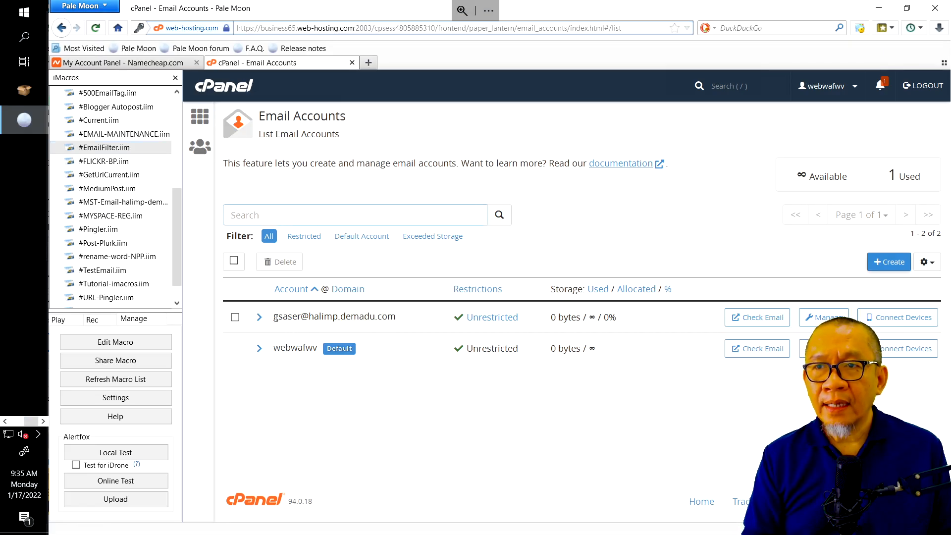
pyautogui.moveTo(275, 318); pyautogui.dragTo(399, 322)
pyautogui.hotkey('ctrl', 'c')
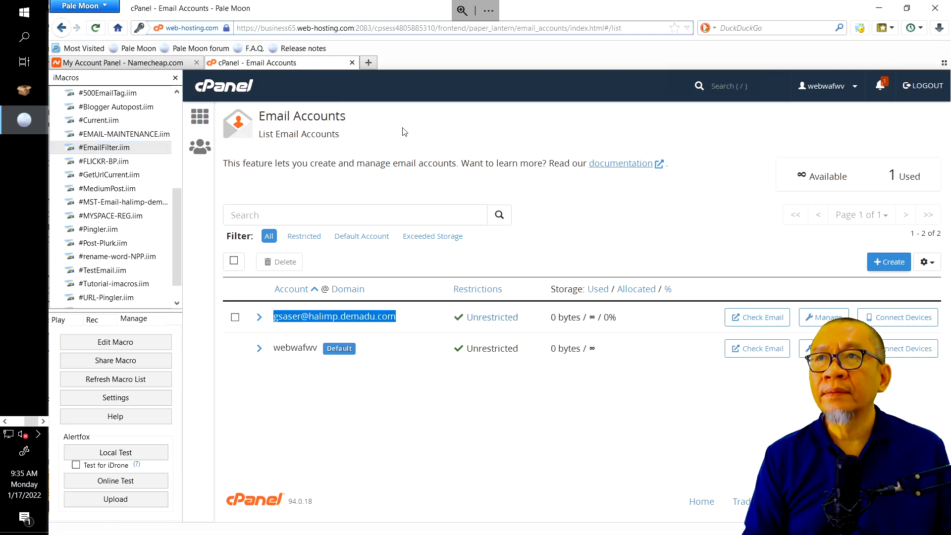
# Return to the GSA Search Engine Ranker project settings
pyautogui.click(5, 421)
pyautogui.click(20, 267)
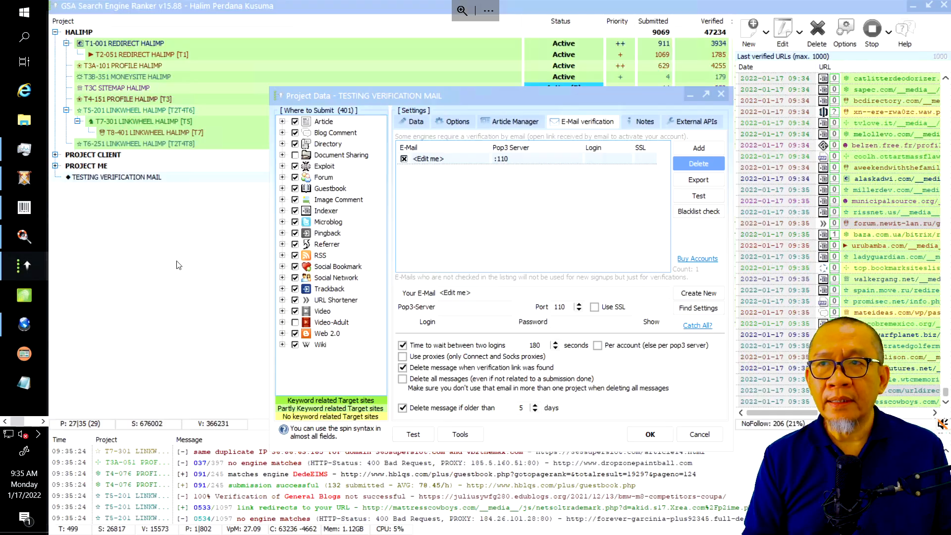
# Add the copied subdomain mailbox manually with POP3 server mail.demadu.com
pyautogui.click(699, 149)
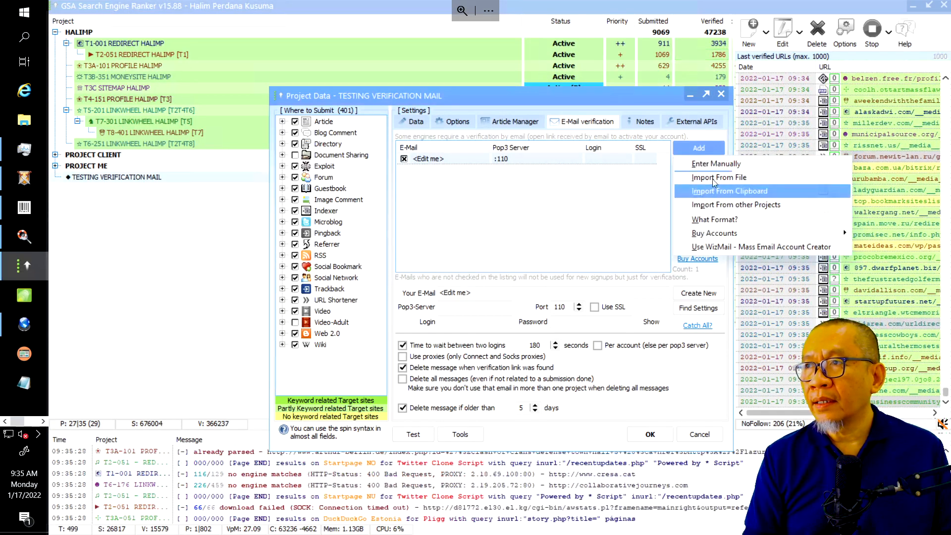
pyautogui.click(712, 164)
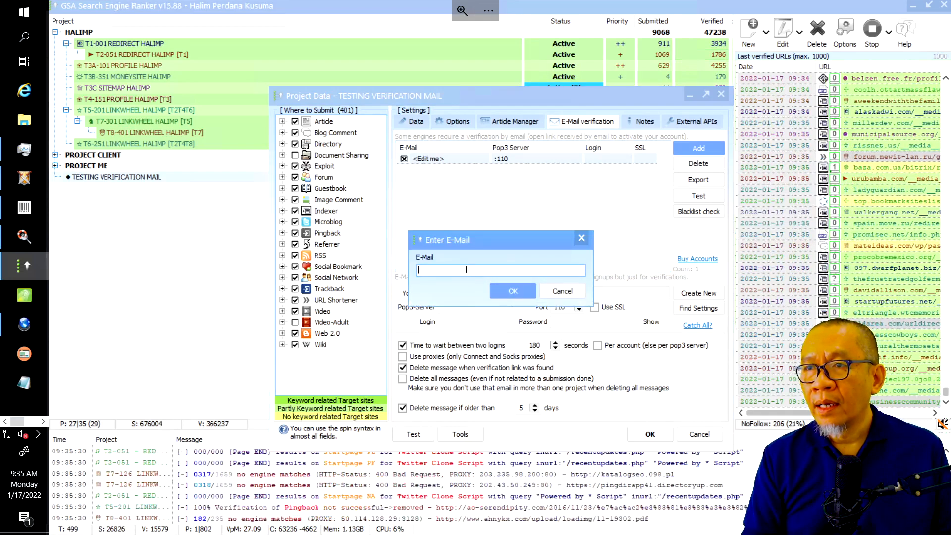
pyautogui.hotkey('ctrl', 'v')
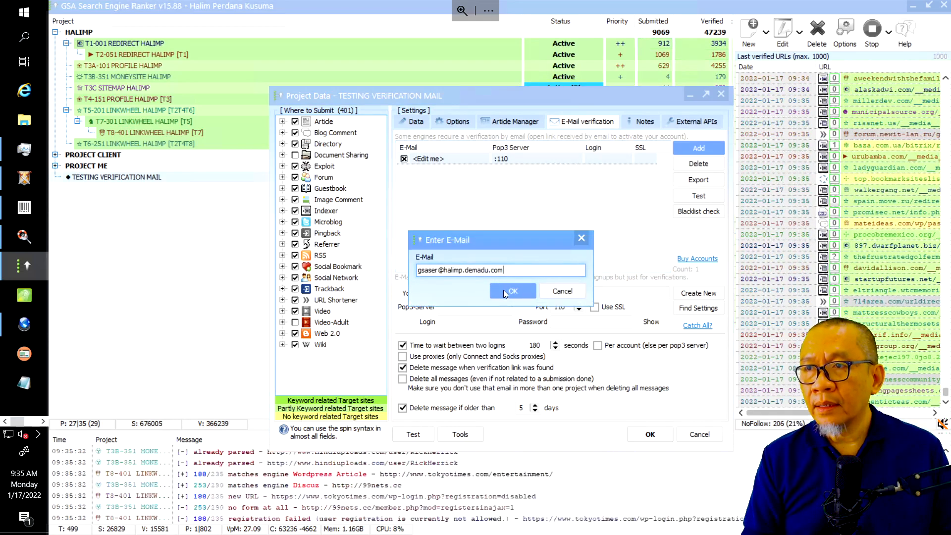
pyautogui.click(505, 291)
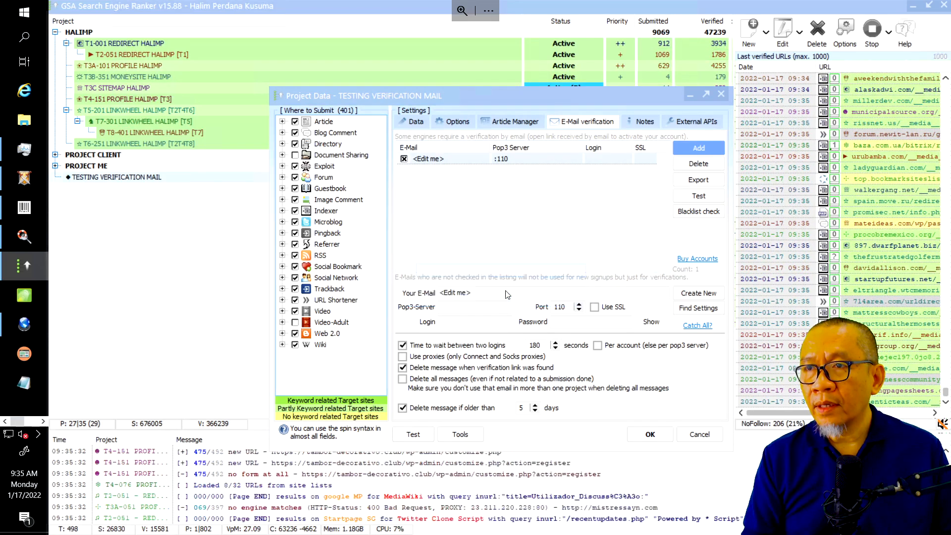
pyautogui.click(467, 307)
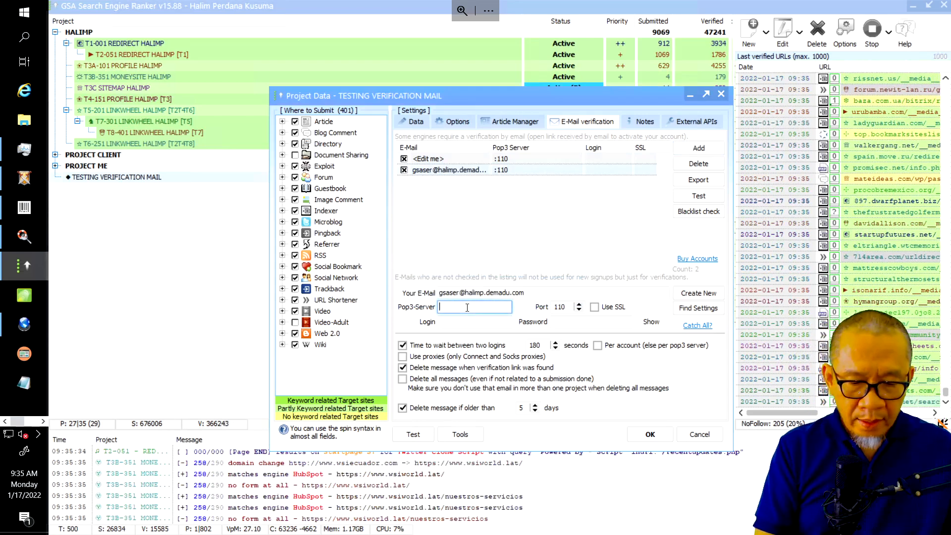
pyautogui.write('mail')
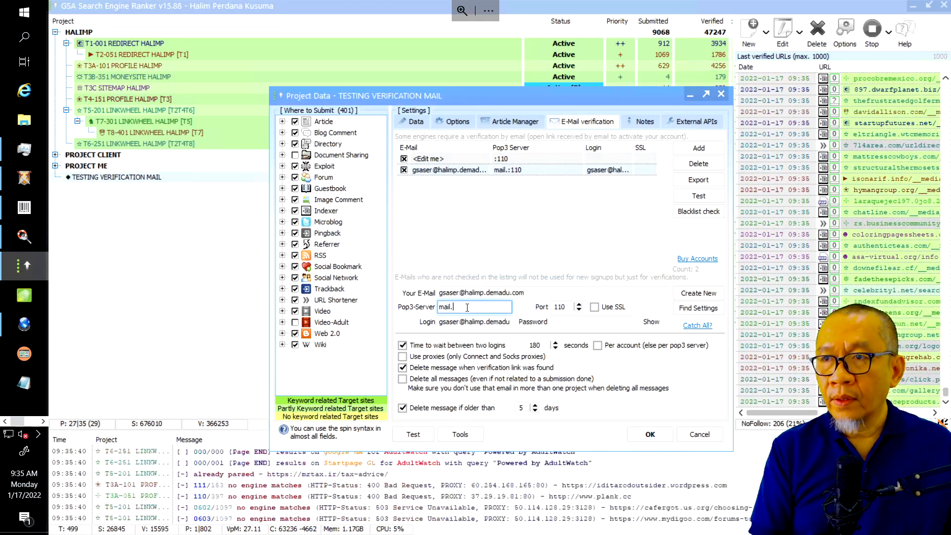
pyautogui.write('.demadu.com')
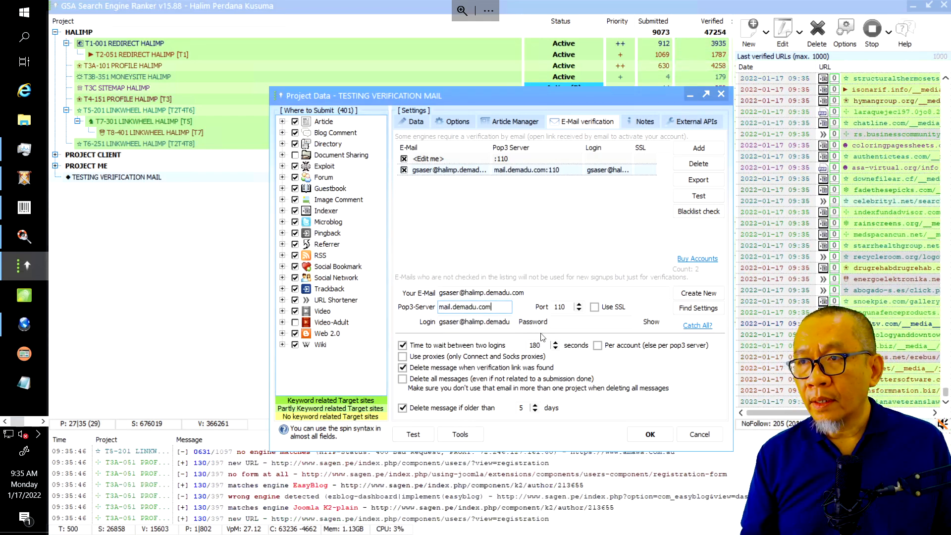
pyautogui.click(575, 321)
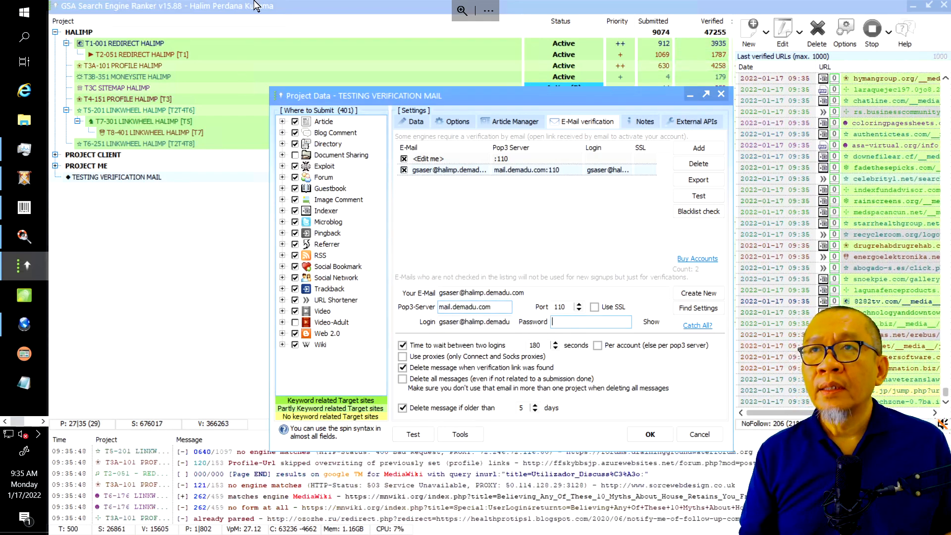
# Copy the mailbox password from cell B1 of EMAIL-HALIMP and return to GSA
pyautogui.moveTo(338, 16)
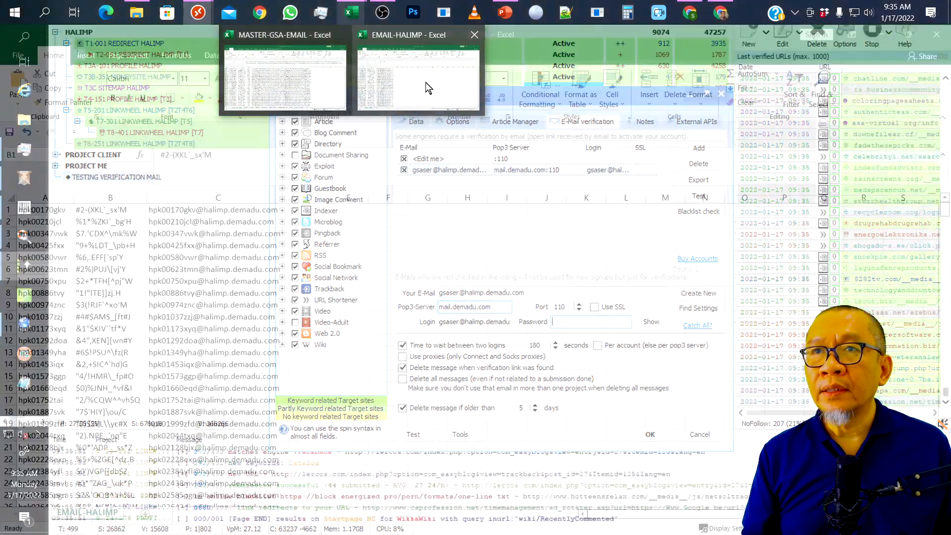
pyautogui.click(425, 83)
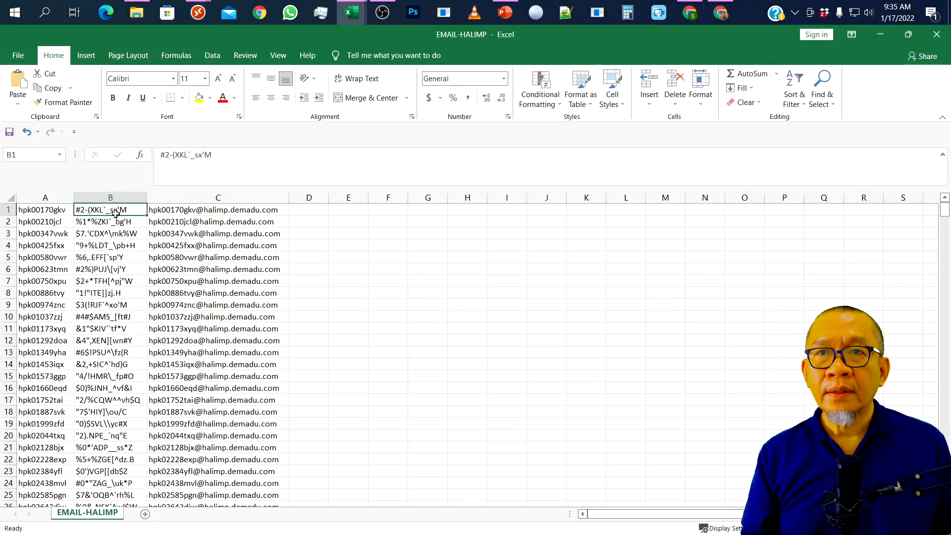
pyautogui.hotkey('ctrl', 'c')
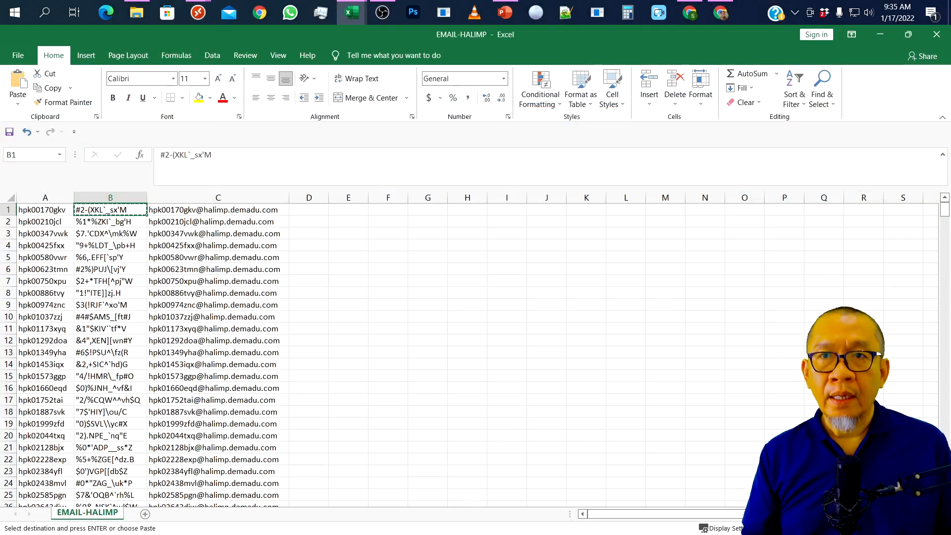
pyautogui.hotkey('alt', 'Tab')
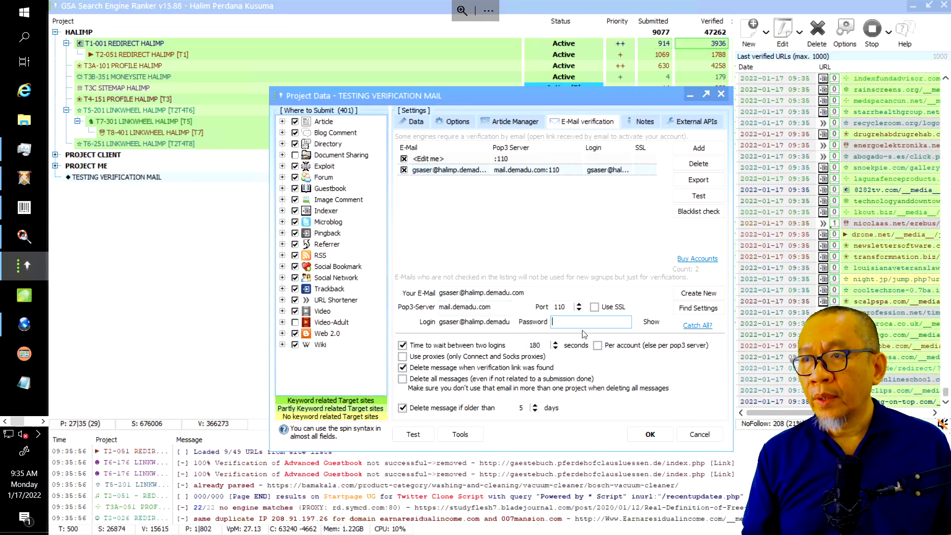
# Paste the mailbox password, test all accounts, and remove the failed placeholder entry
pyautogui.hotkey('ctrl', 'v')
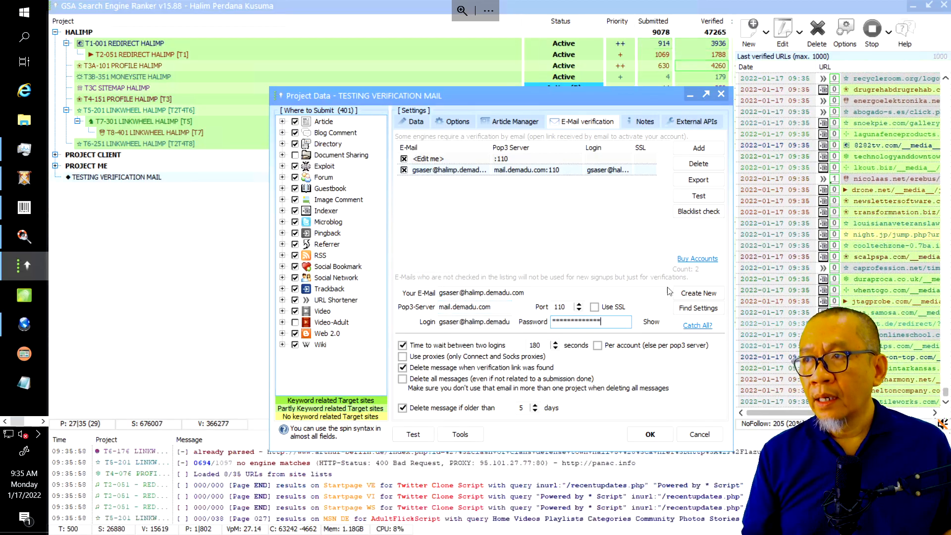
pyautogui.click(680, 195)
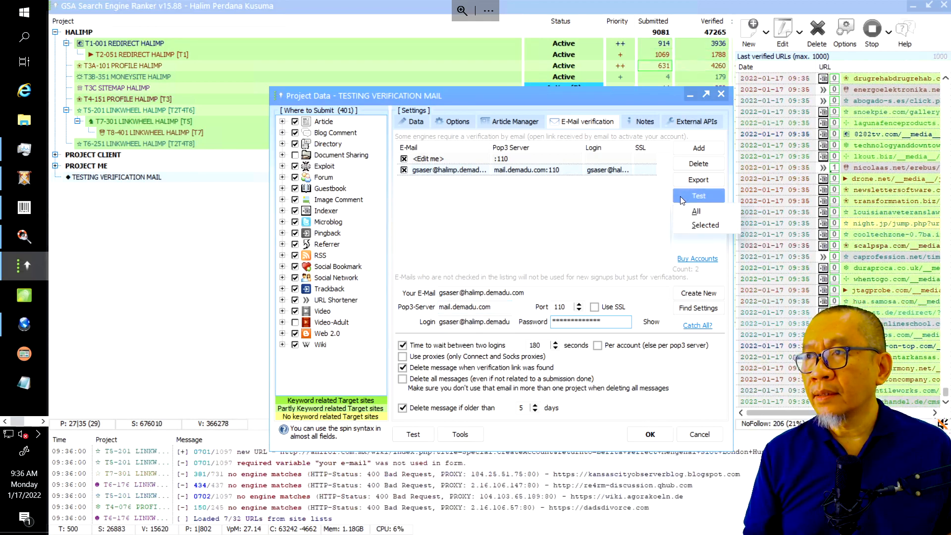
pyautogui.click(691, 214)
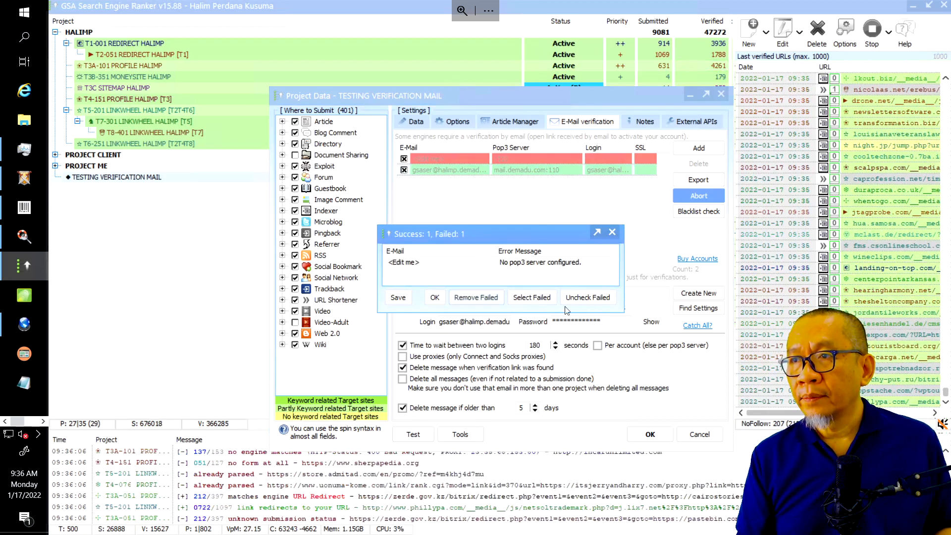
pyautogui.click(477, 297)
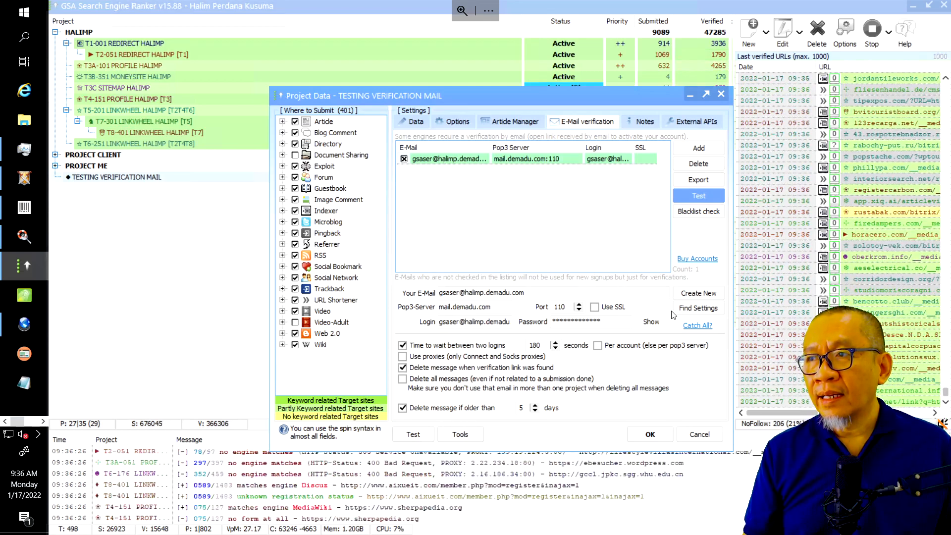
# Confirm the project's mailbox as catch-all and close the TESTING VERIFICATION MAIL project settings
pyautogui.click(703, 327)
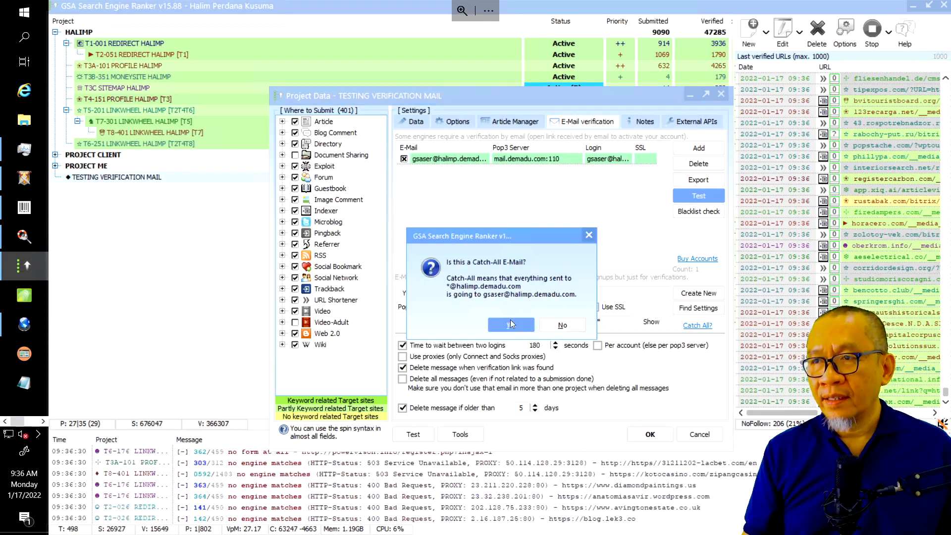
pyautogui.click(511, 325)
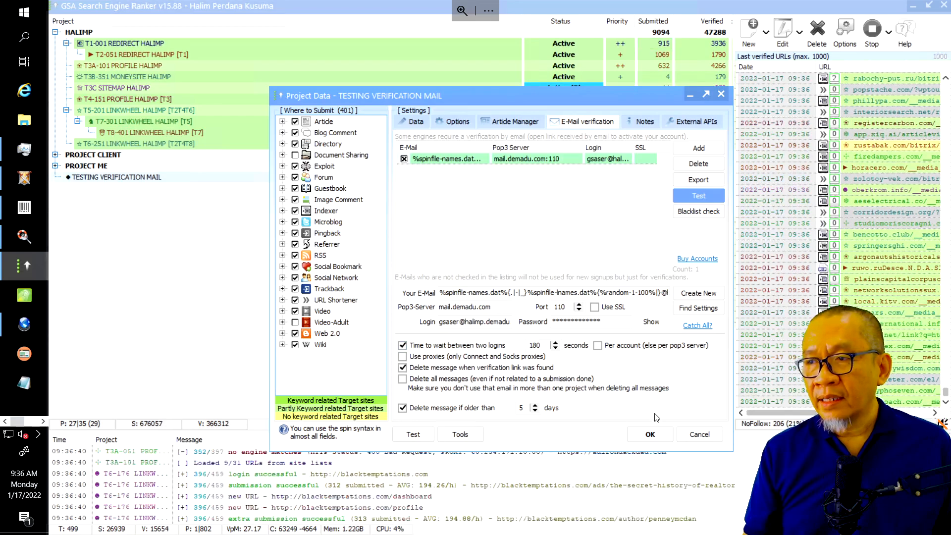
pyautogui.press('Return')
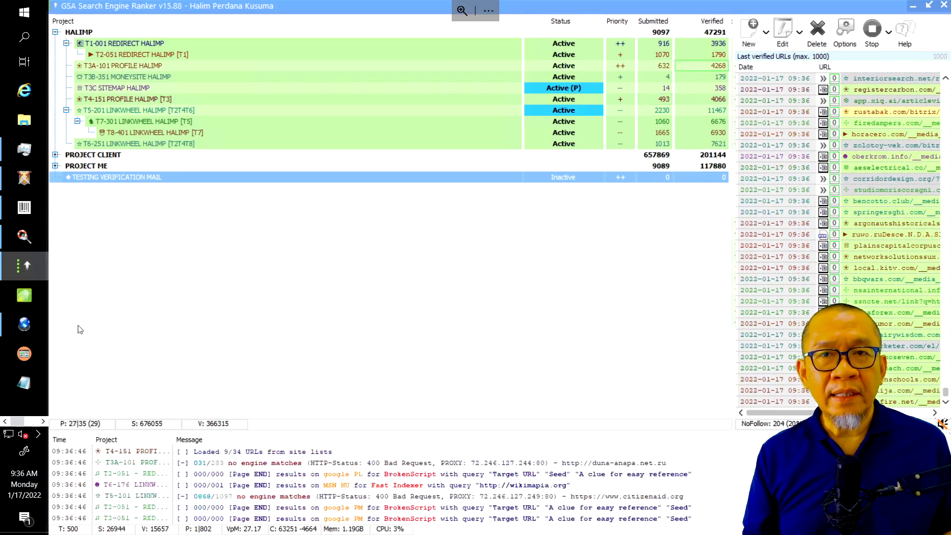
pyautogui.click(43, 422)
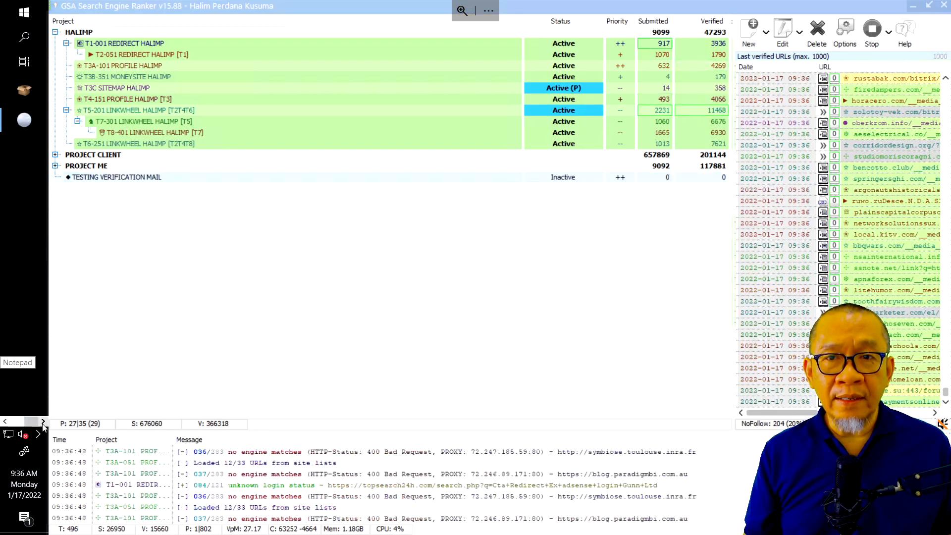
# Switch to Pale Moon, go to the cPanel home page and open Default Address
pyautogui.click(24, 120)
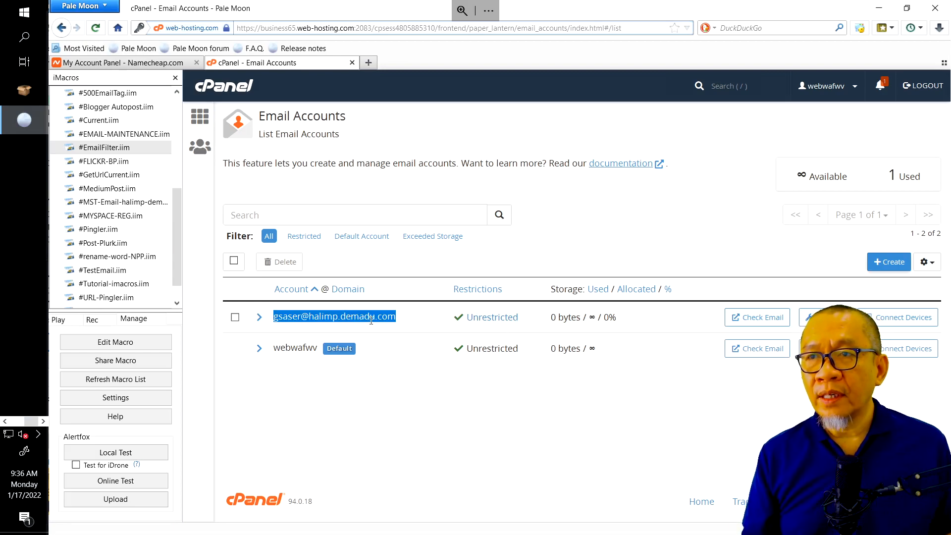
pyautogui.click(201, 118)
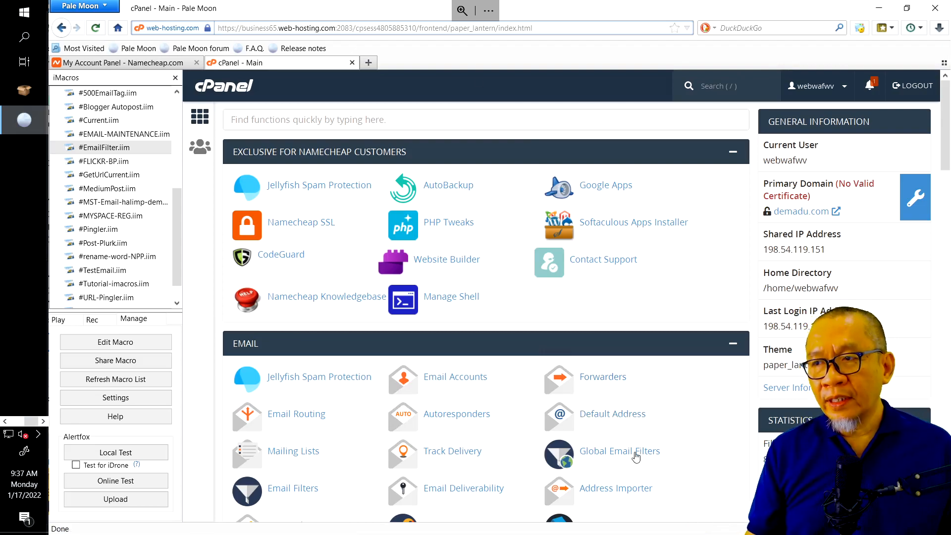
pyautogui.click(627, 419)
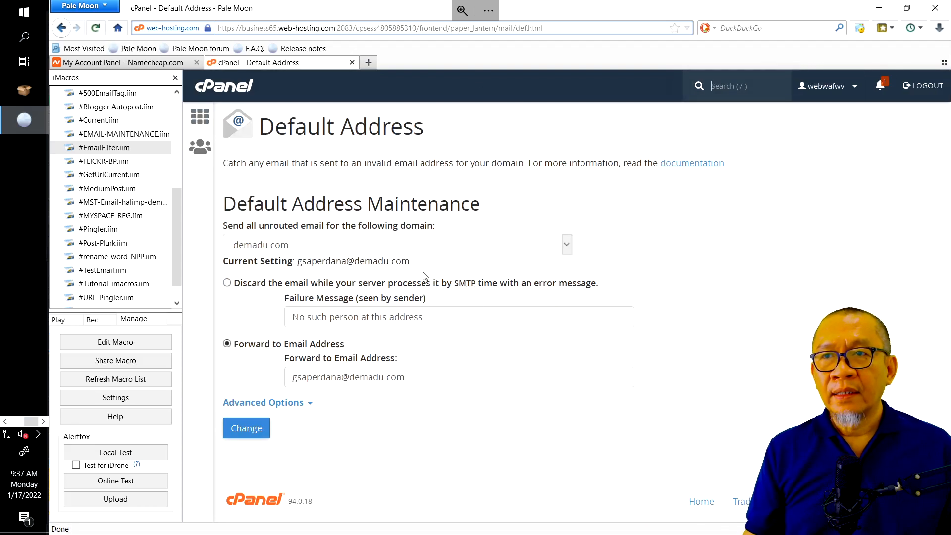
# Set halimp.demadu.com's default address to forward unrouted mail to the subdomain's own mailbox address
pyautogui.click(453, 245)
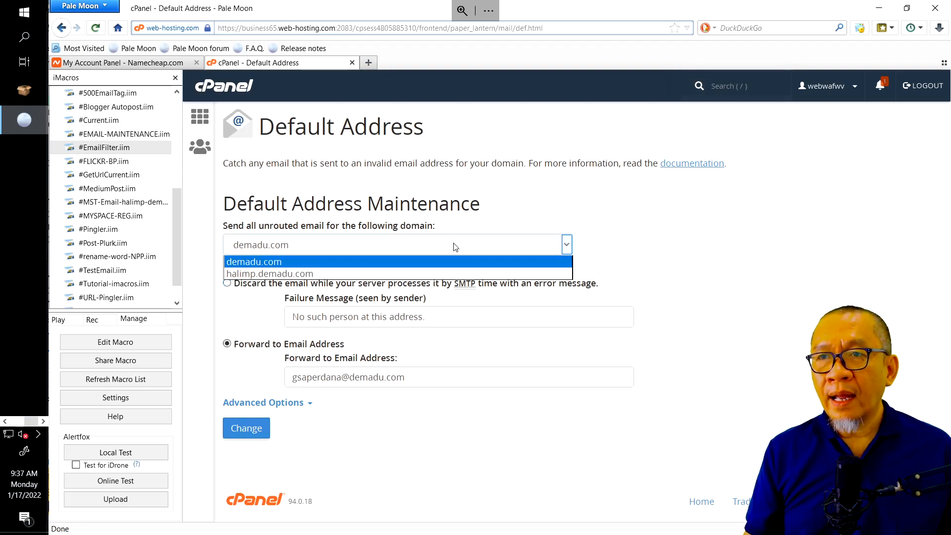
pyautogui.click(313, 275)
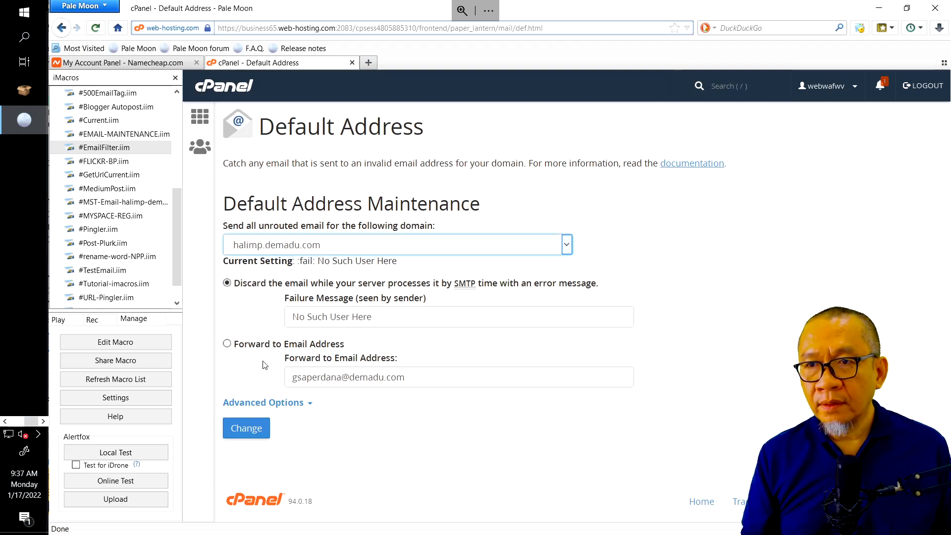
pyautogui.click(227, 343)
pyautogui.tripleClick(370, 377)
pyautogui.press('BackSpace')
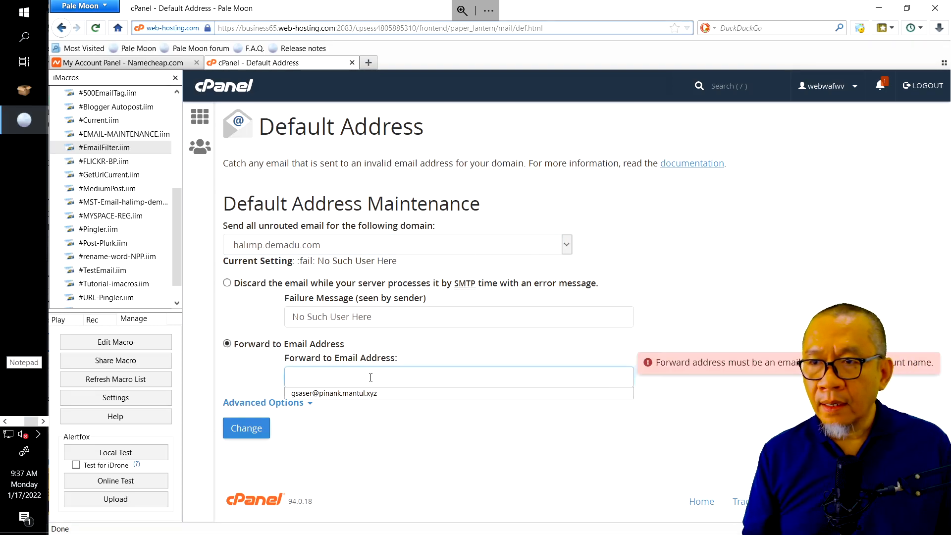
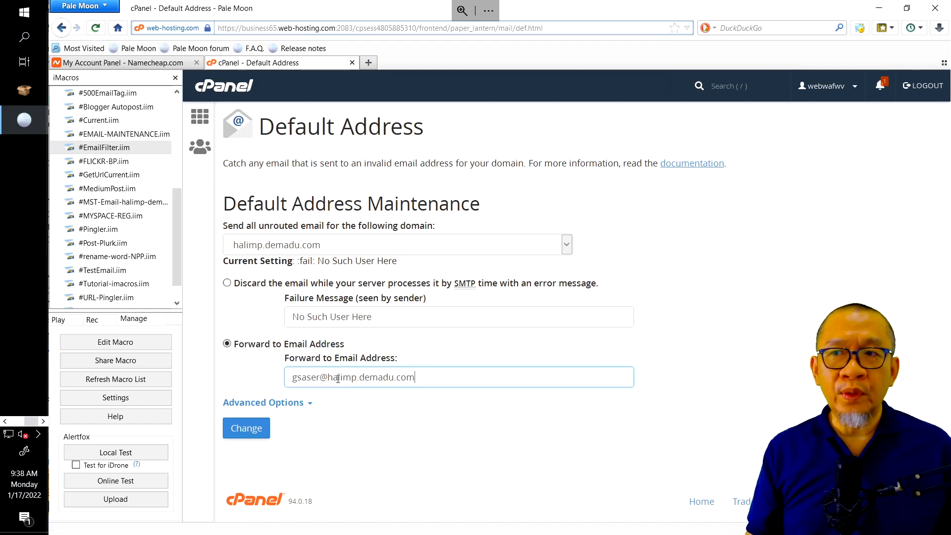
pyautogui.click(256, 430)
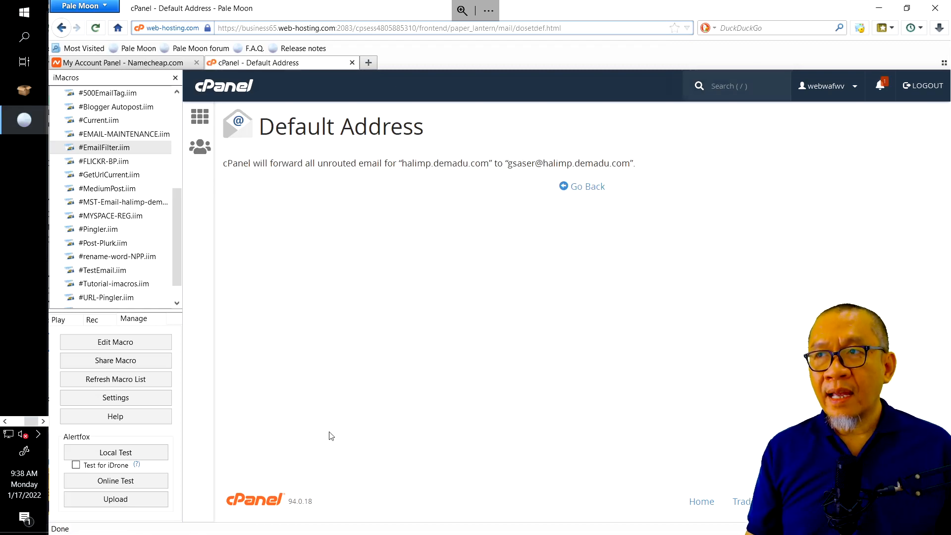
# Return to the cPanel home page, then switch back to GSA Search Engine Ranker
pyautogui.click(588, 186)
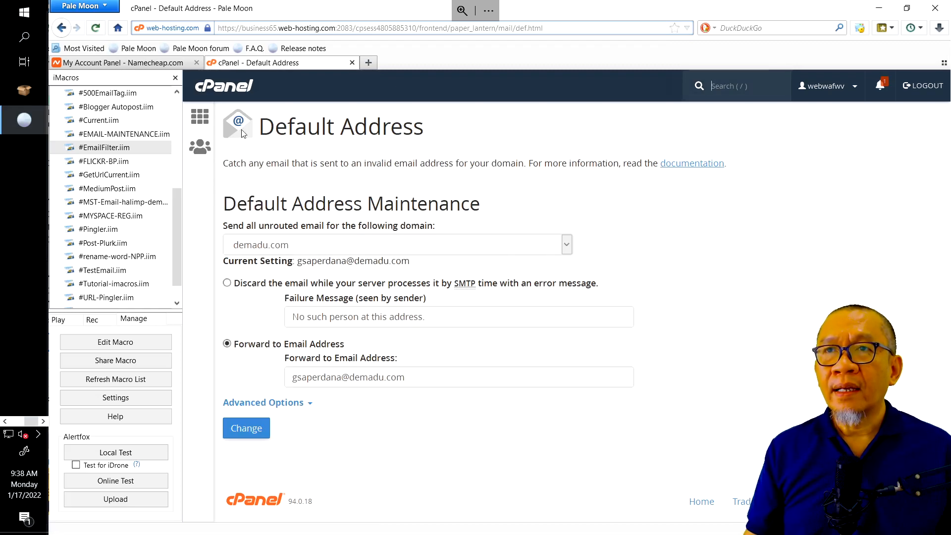
pyautogui.click(200, 116)
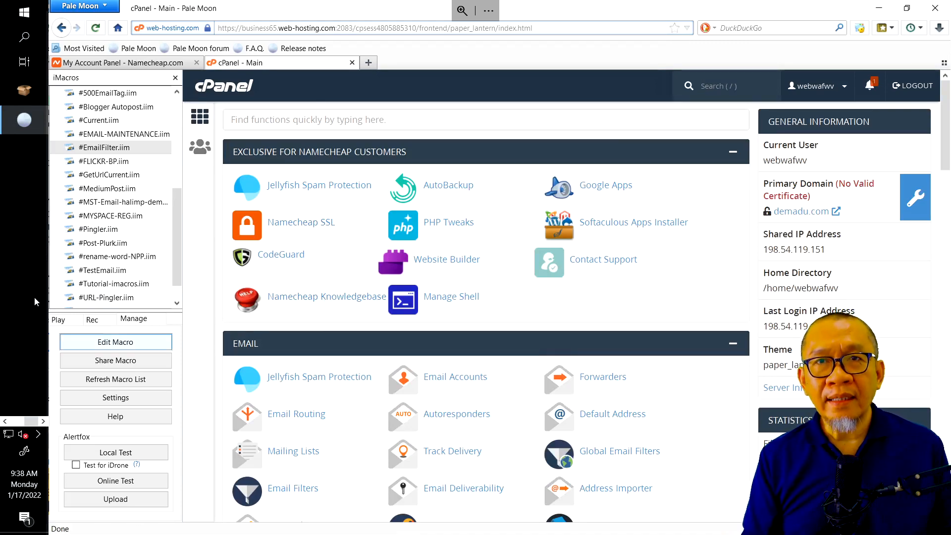
pyautogui.click(5, 421)
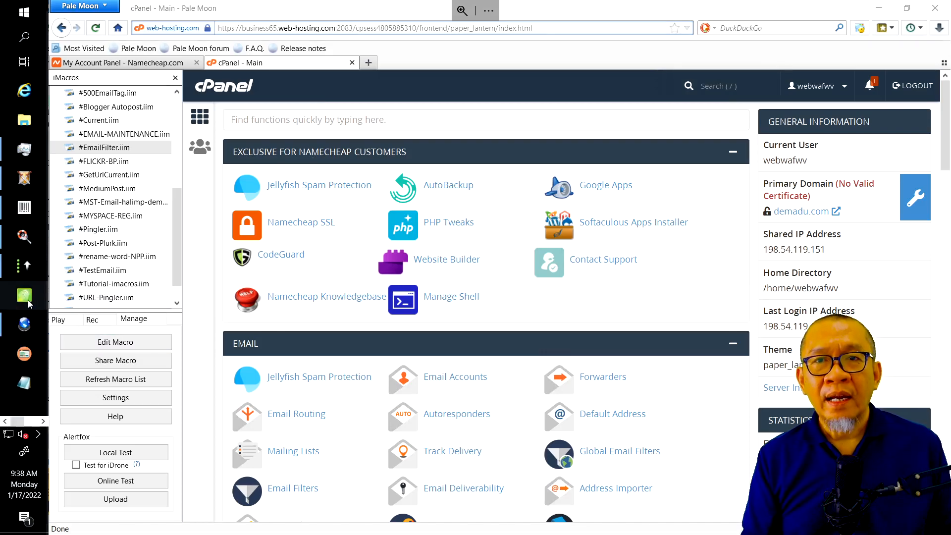
pyautogui.click(24, 267)
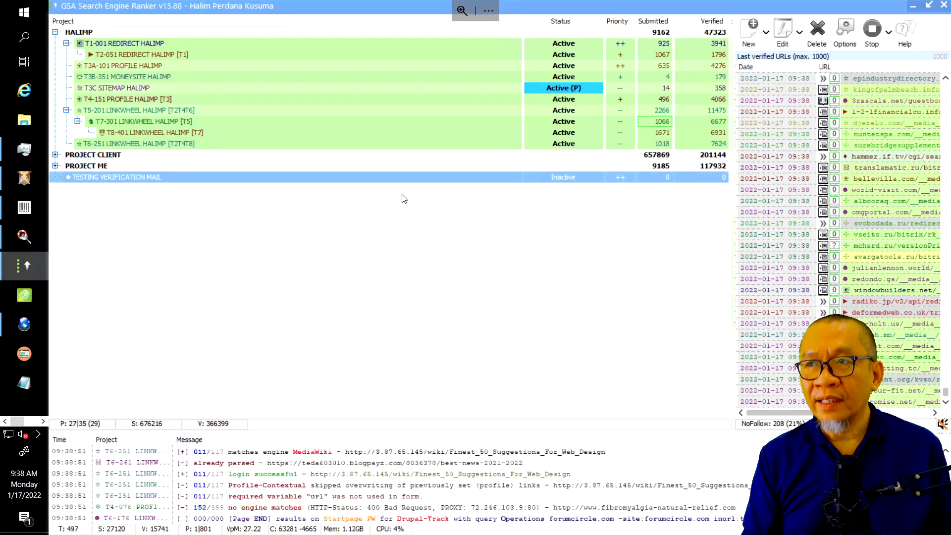
# Set the TESTING VERIFICATION MAIL project to Active and clear the project row selection
pyautogui.click(570, 177)
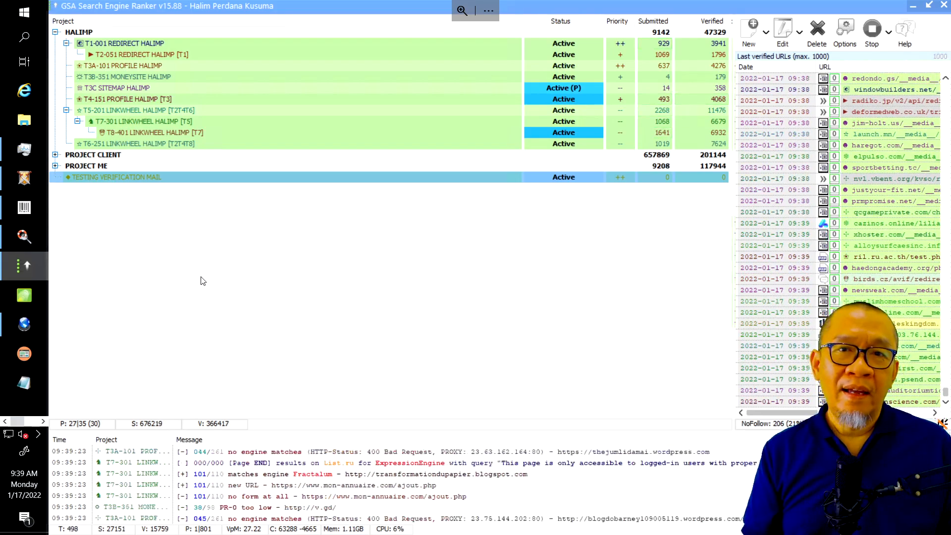
pyautogui.hotkey('ctrl', 'a')
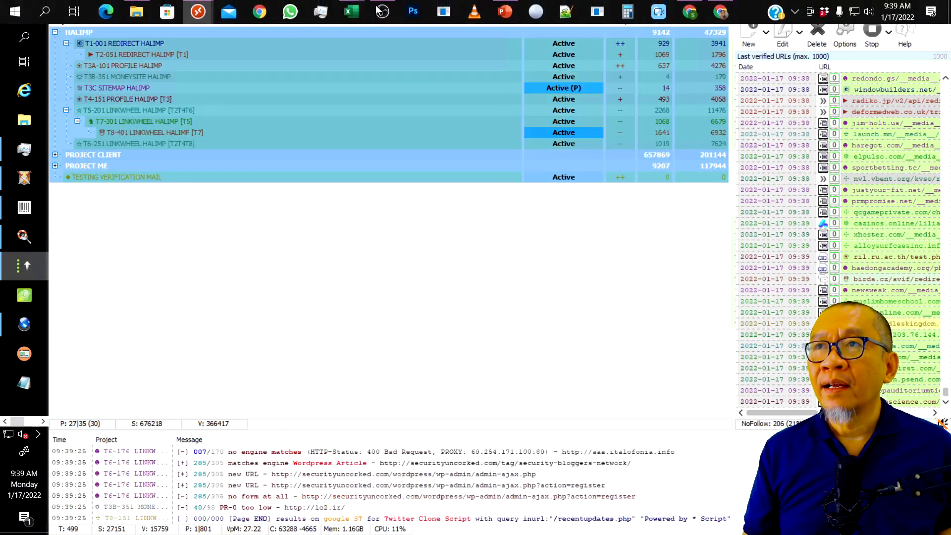
pyautogui.click(505, 11)
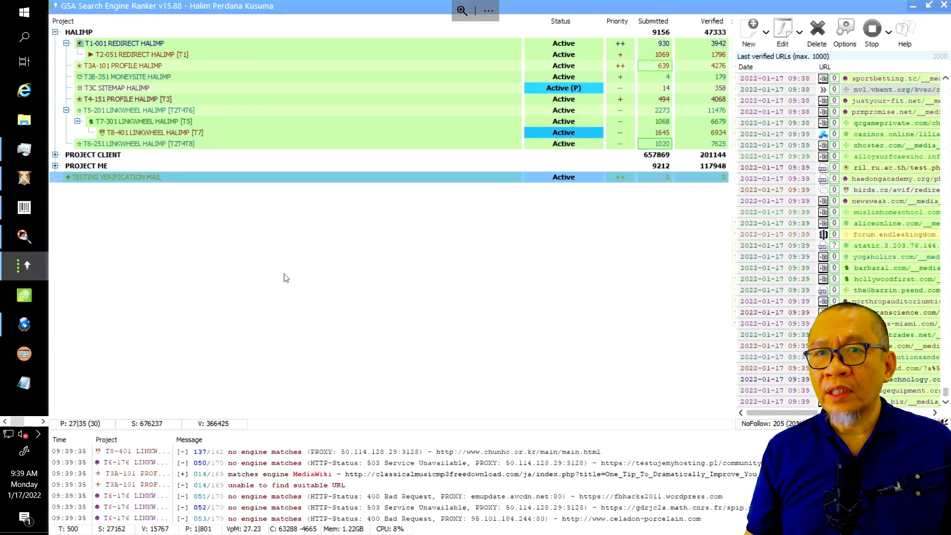
pyautogui.click(106, 365)
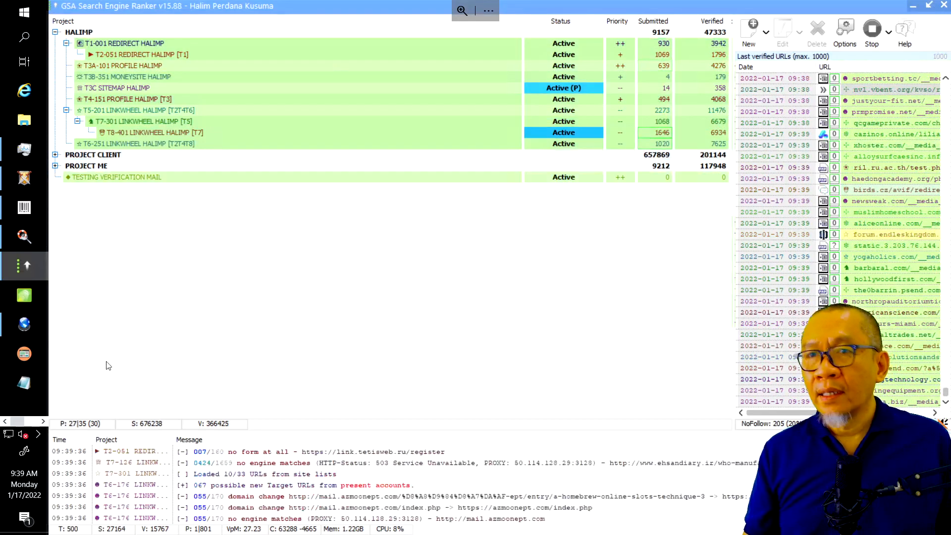
pyautogui.click(38, 434)
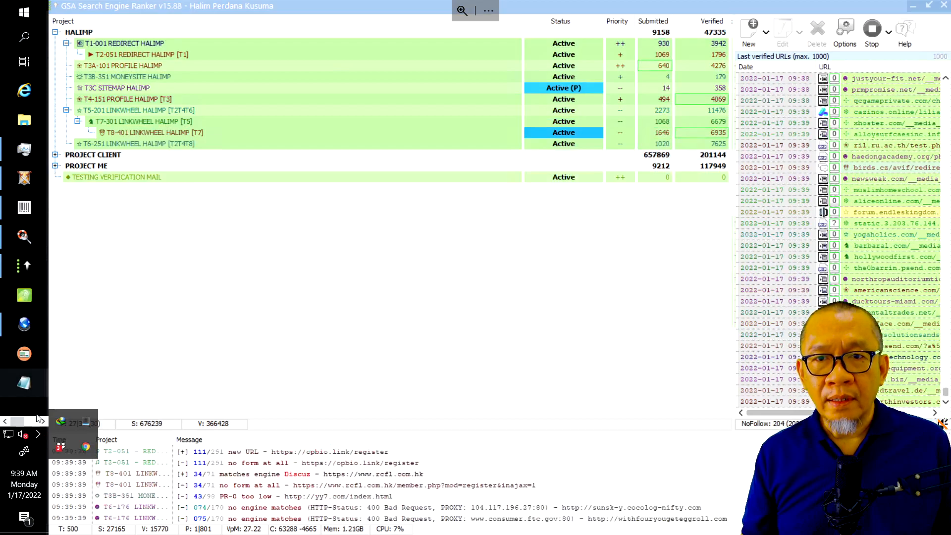
pyautogui.click(41, 420)
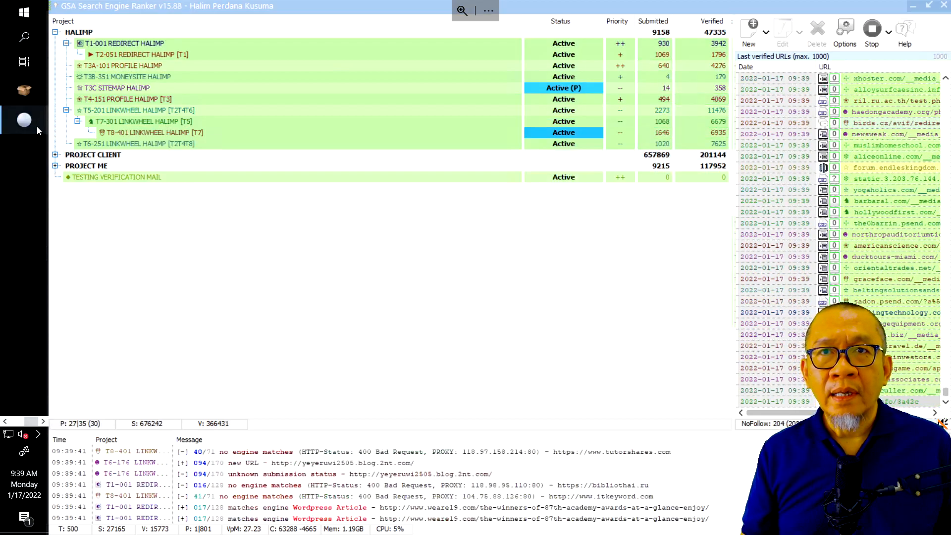
# Review the #MST-Email-halimp-demo.iim macro script without saving, then open cPanel's Email Accounts
pyautogui.click(24, 122)
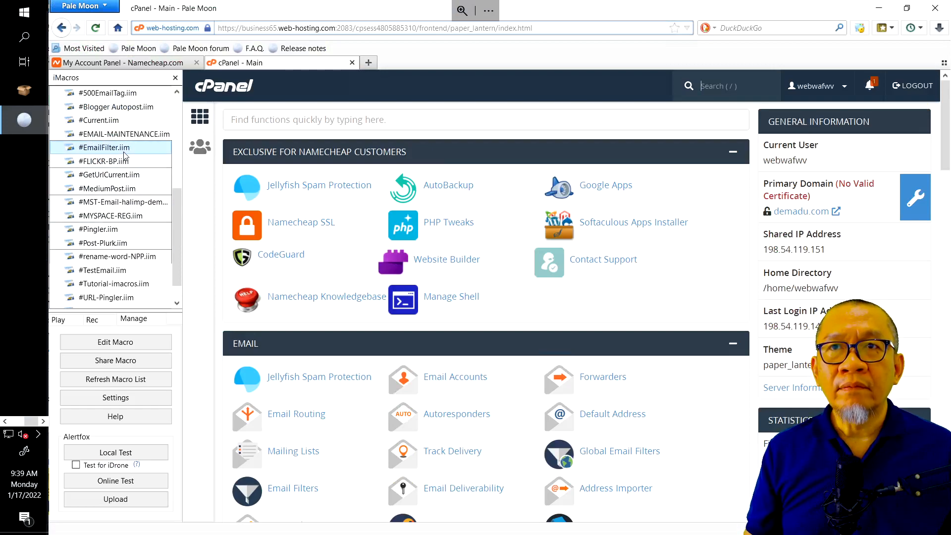
pyautogui.click(129, 202)
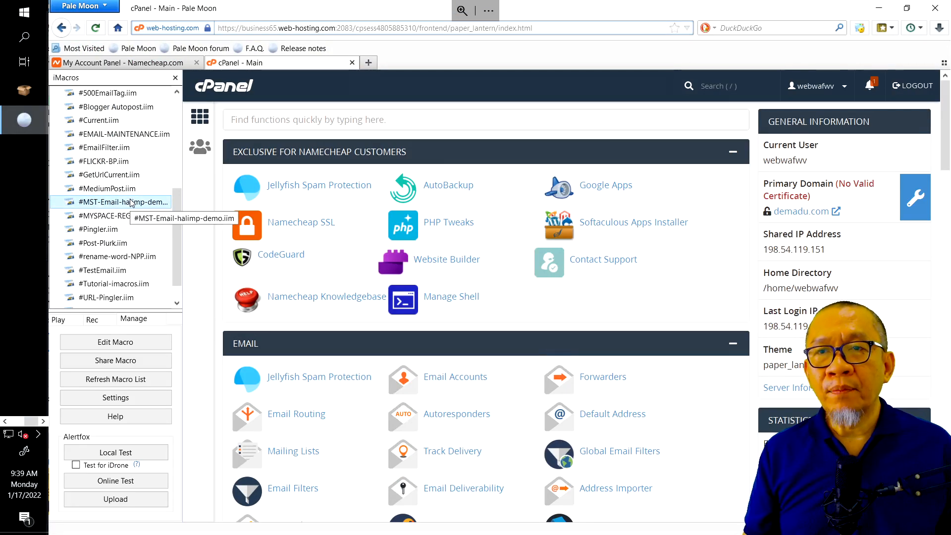
pyautogui.rightClick(130, 202)
pyautogui.click(171, 223)
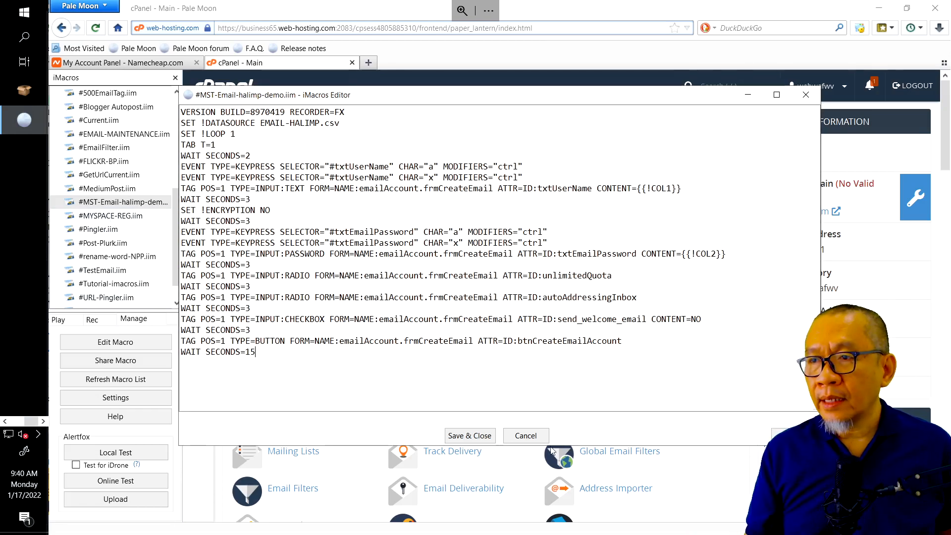
pyautogui.click(525, 435)
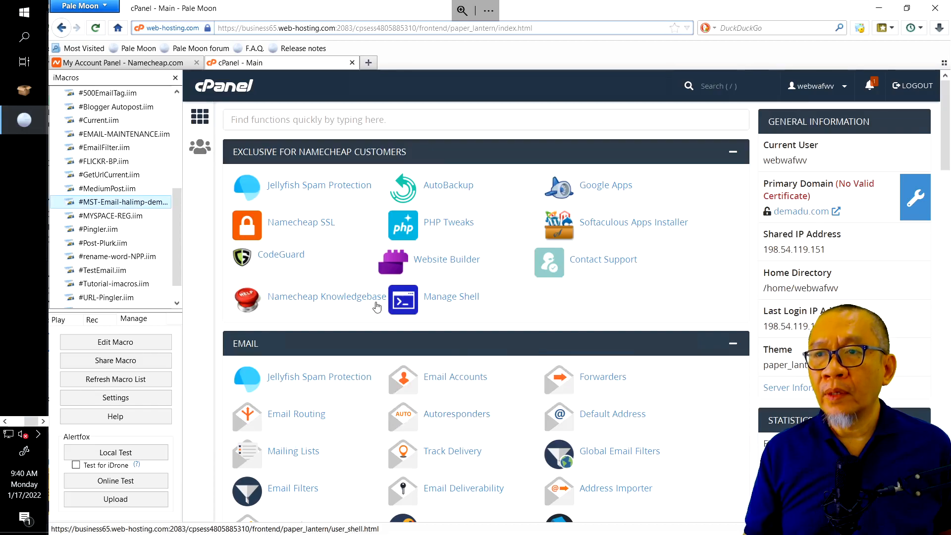
pyautogui.click(463, 380)
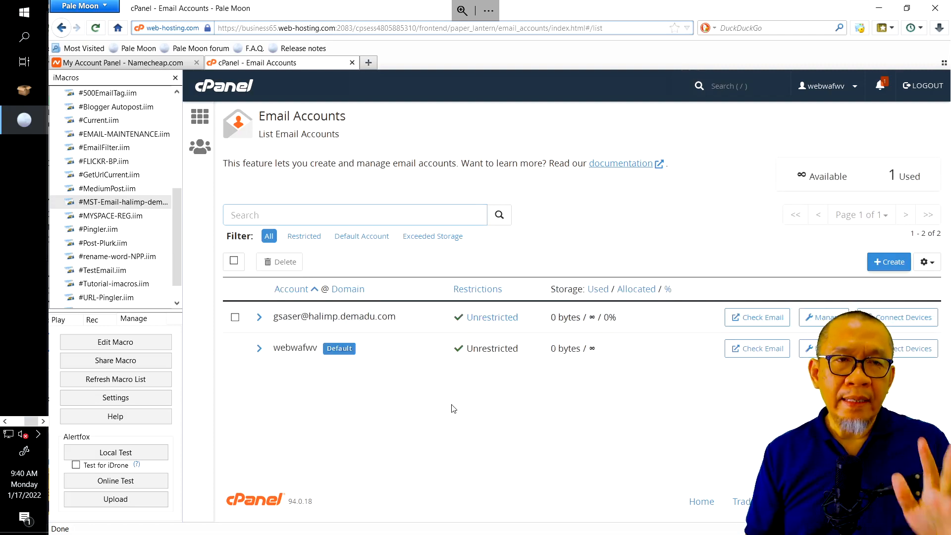
# Check the EMAIL-HALIMP workbook in Excel, then return to cPanel to create a new email account
pyautogui.moveTo(340, 5)
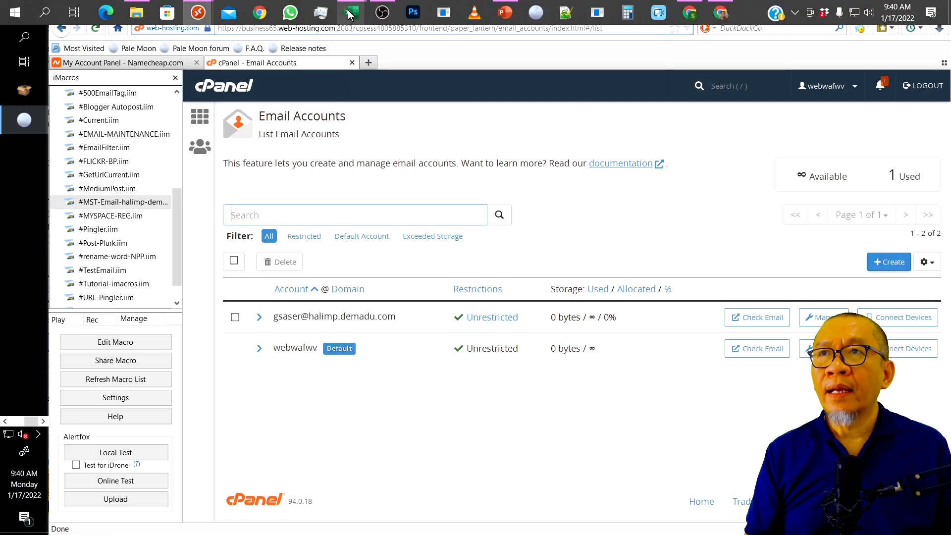
pyautogui.click(390, 40)
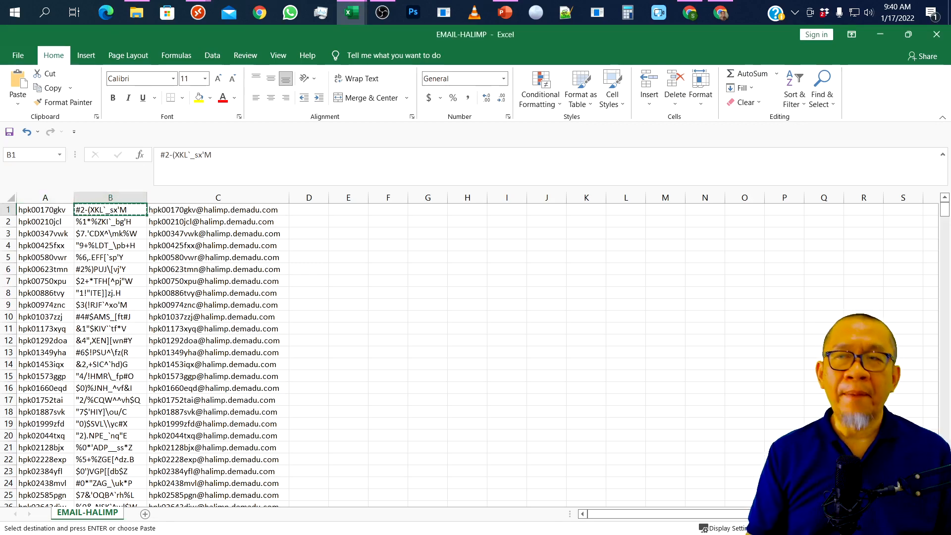
pyautogui.hotkey('alt', 'Tab')
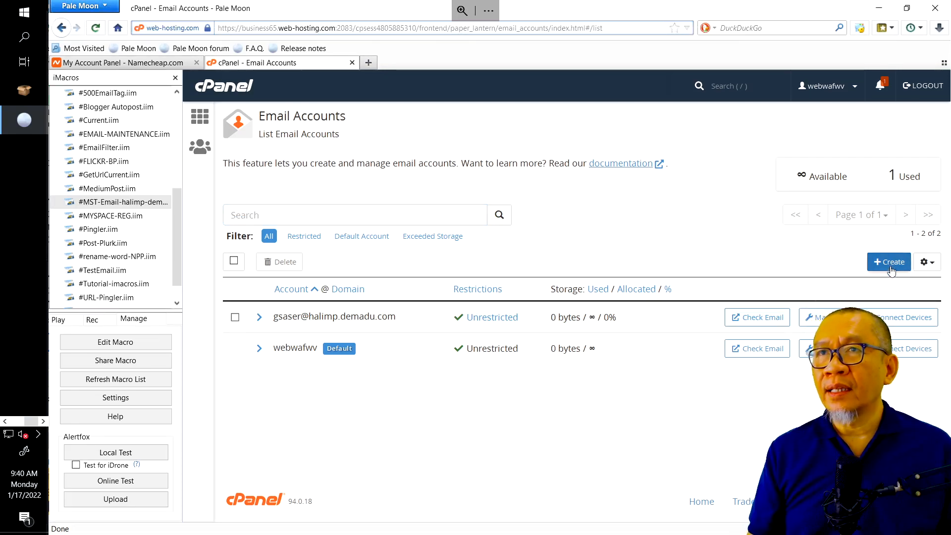
pyautogui.click(891, 269)
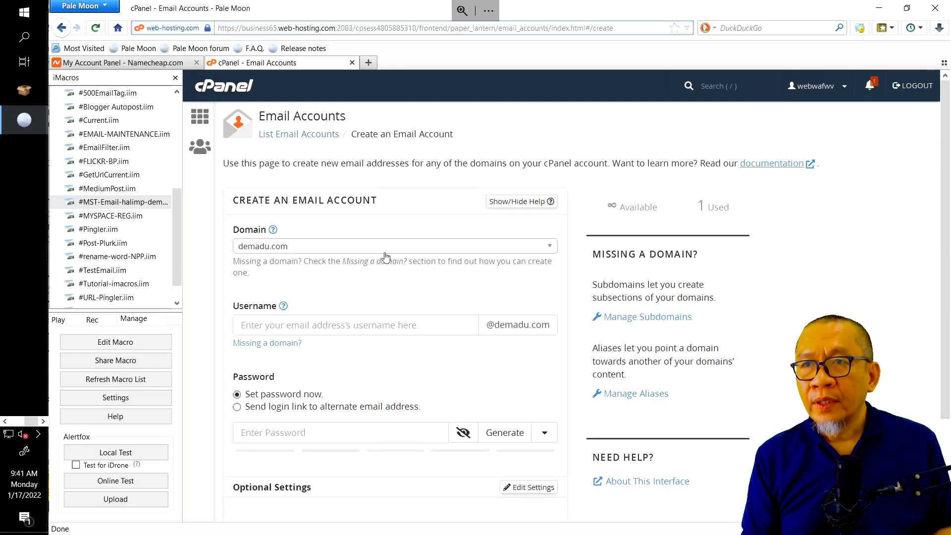
# Set the new account's domain to halimp.demadu.com, enable 'Stay on this page', and select the halimp macro
pyautogui.click(387, 248)
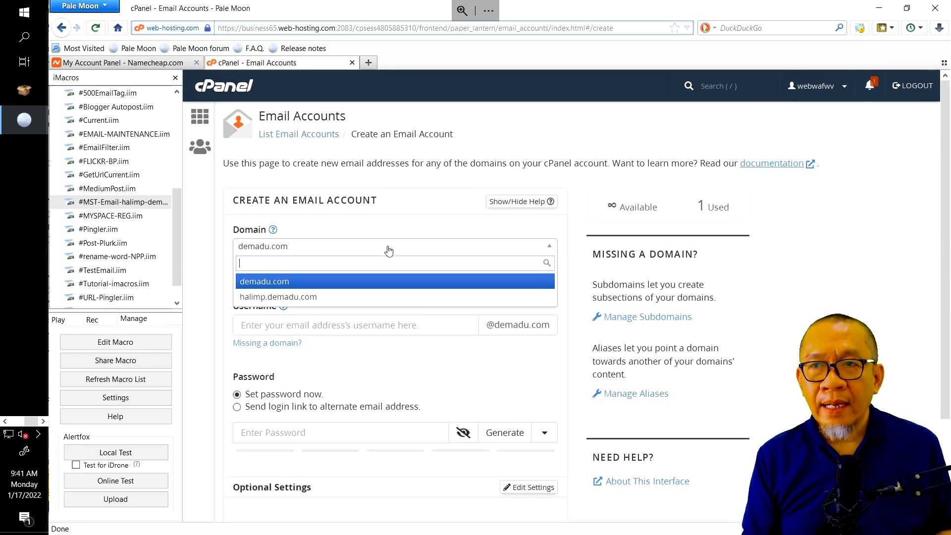
pyautogui.click(354, 298)
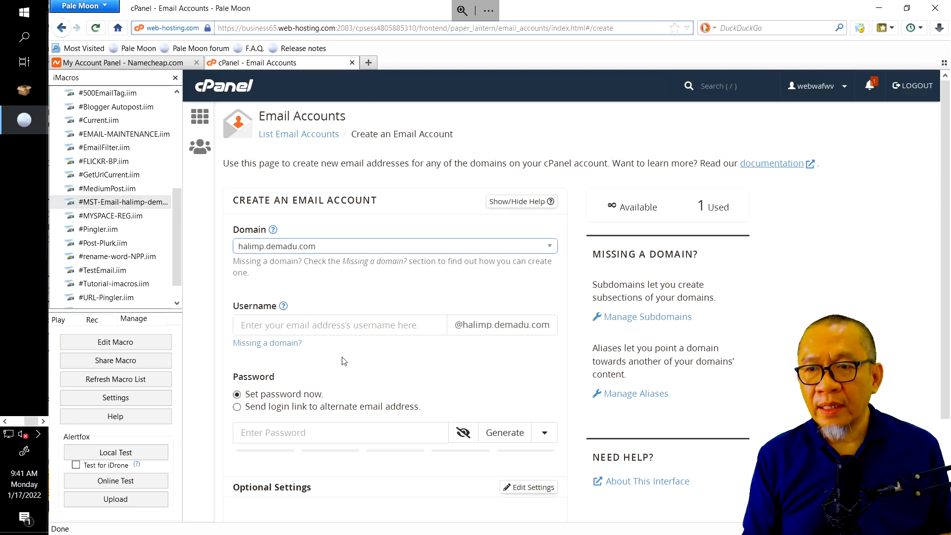
pyautogui.scroll(-2, 450, 412)
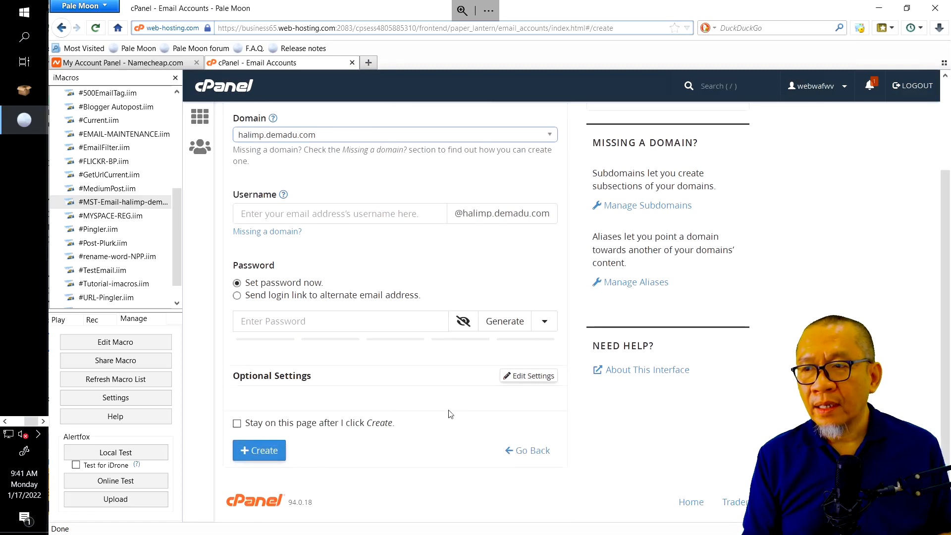
pyautogui.click(536, 378)
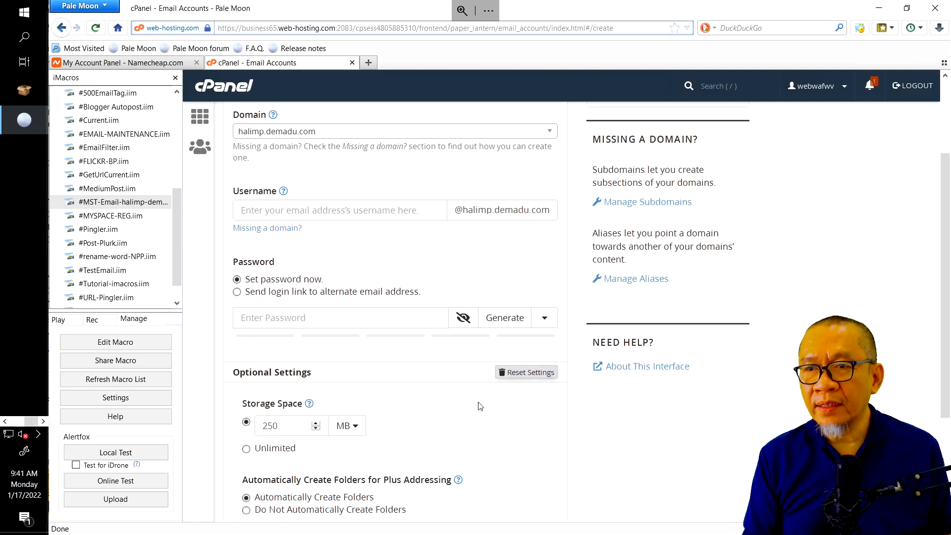
pyautogui.scroll(-3, 481, 406)
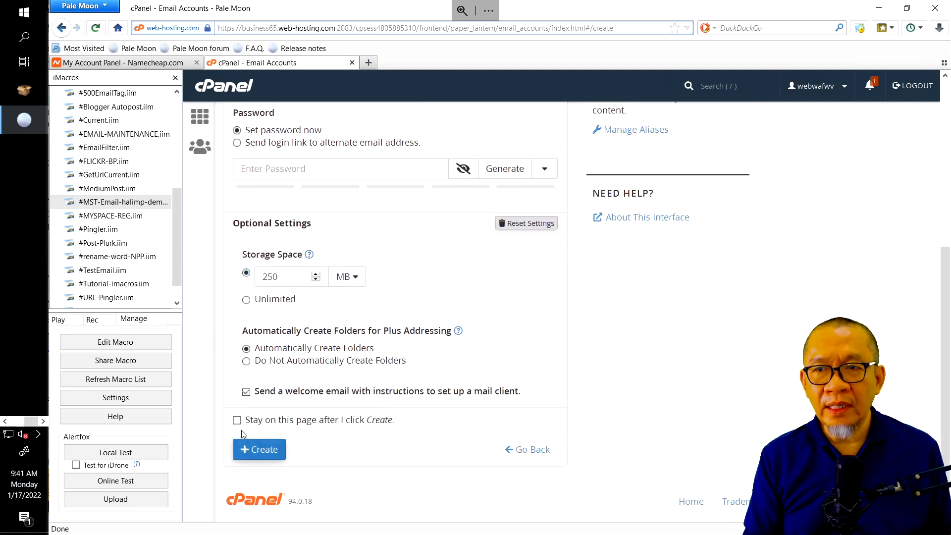
pyautogui.click(237, 420)
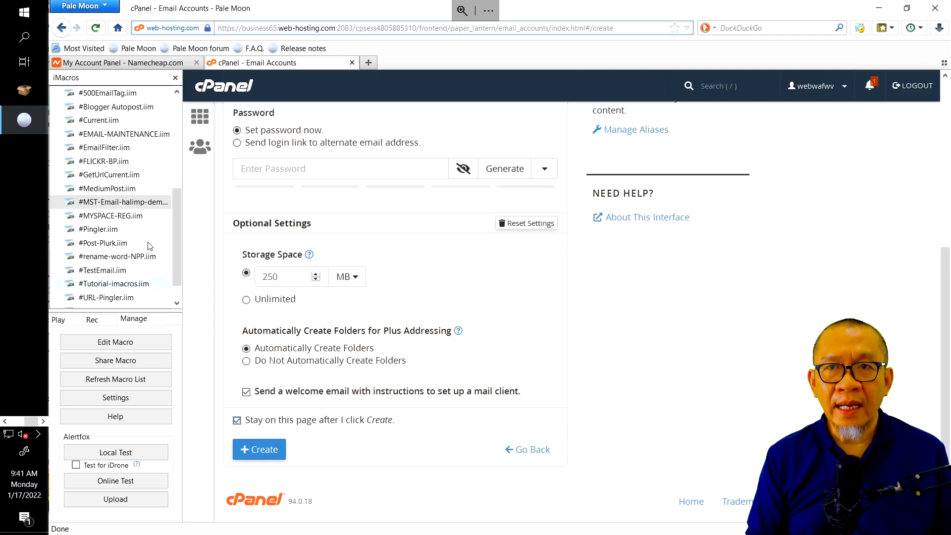
pyautogui.click(139, 204)
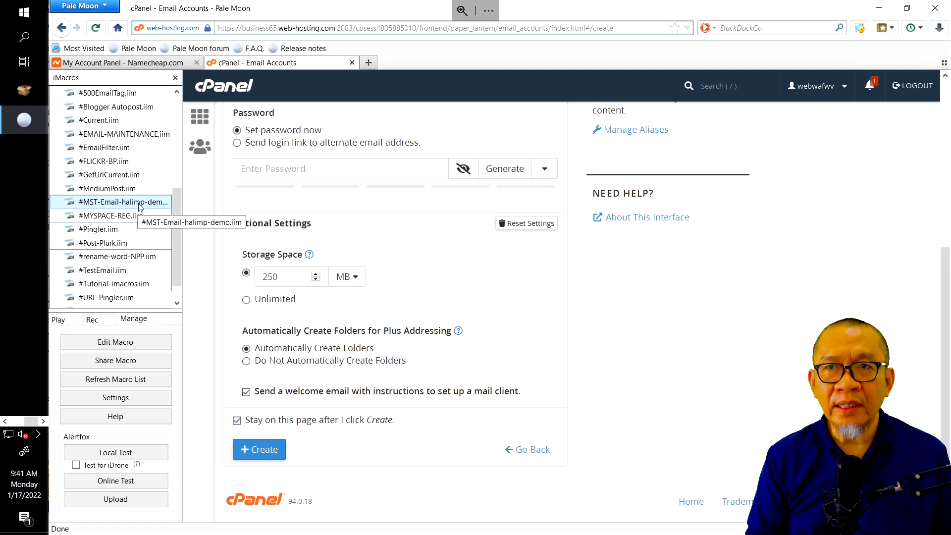
pyautogui.rightClick(140, 204)
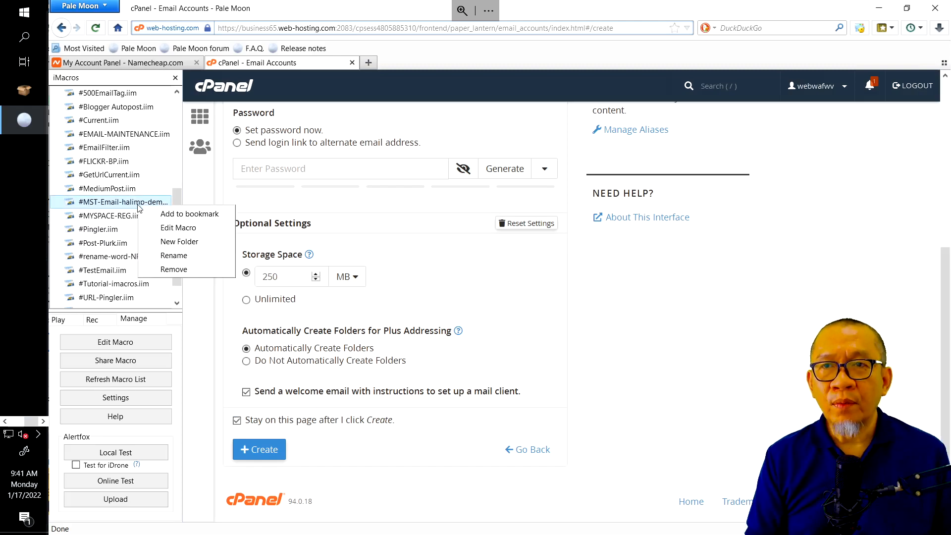
# Review the halimp macro code unchanged, then save and close EMAIL-HALIMP.csv in Excel
pyautogui.click(179, 227)
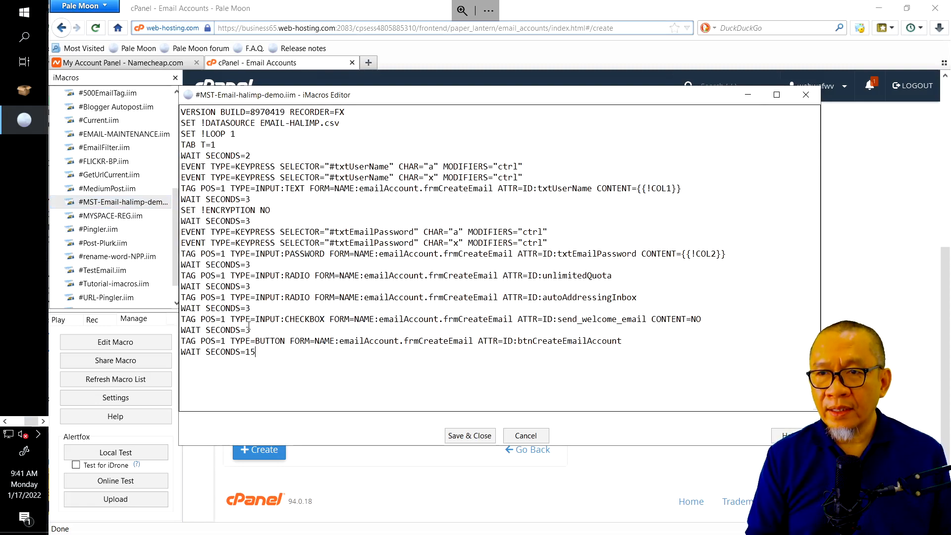
pyautogui.click(525, 436)
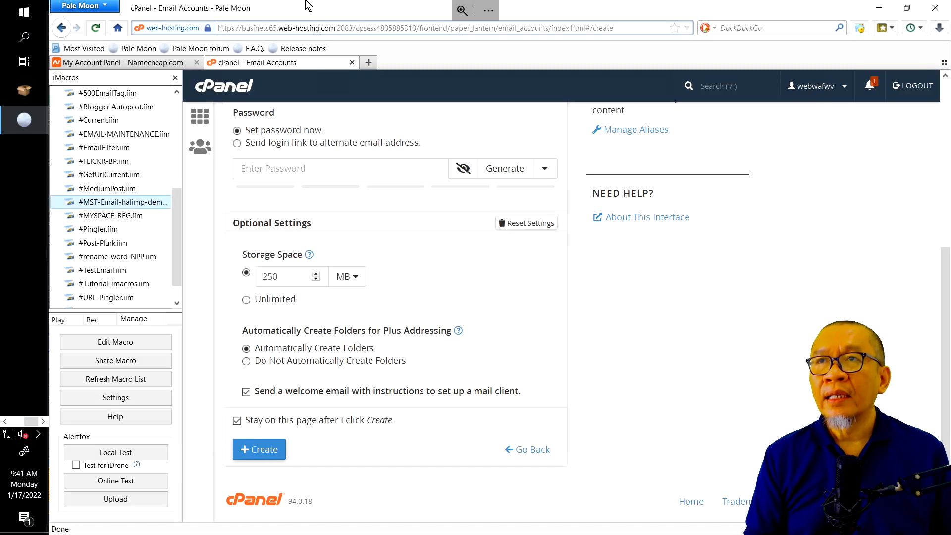
pyautogui.moveTo(352, 13)
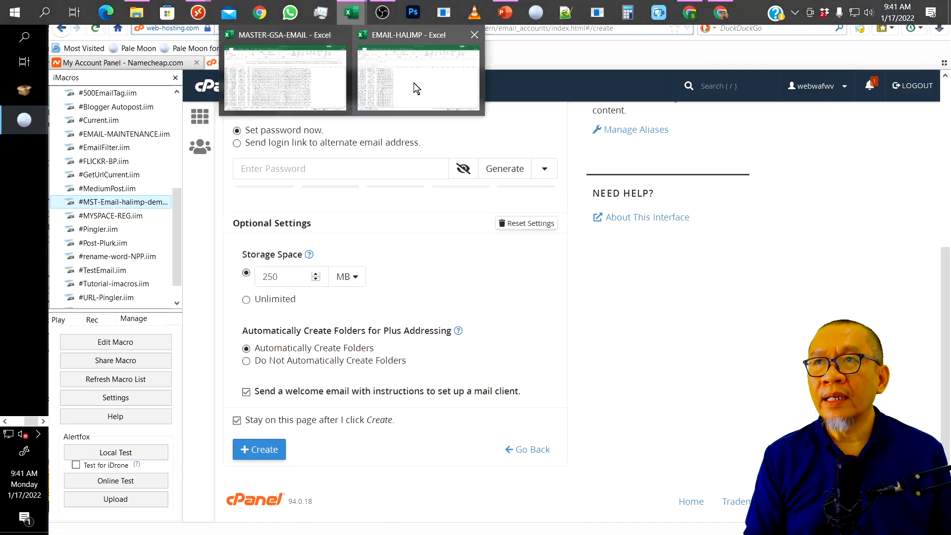
pyautogui.click(414, 82)
pyautogui.click(205, 198)
pyautogui.click(380, 244)
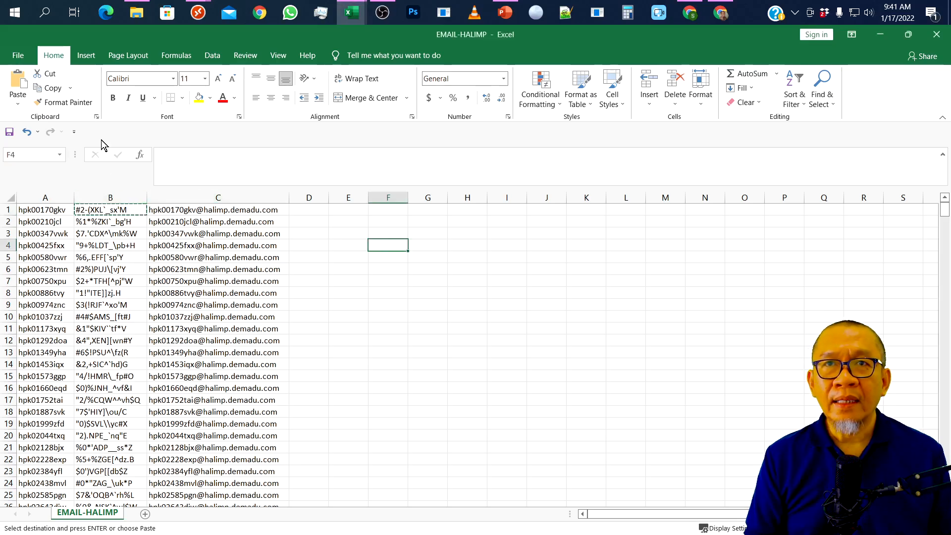
pyautogui.click(936, 34)
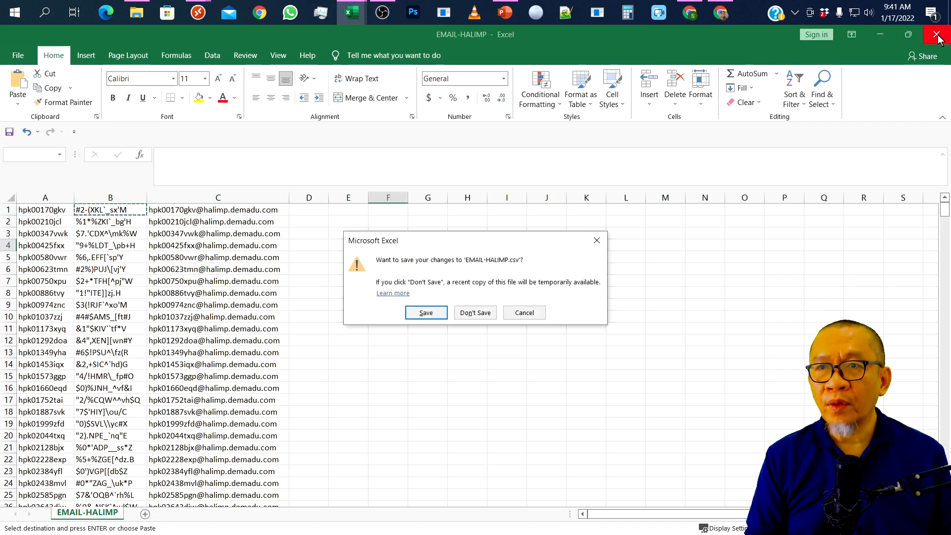
pyautogui.click(433, 314)
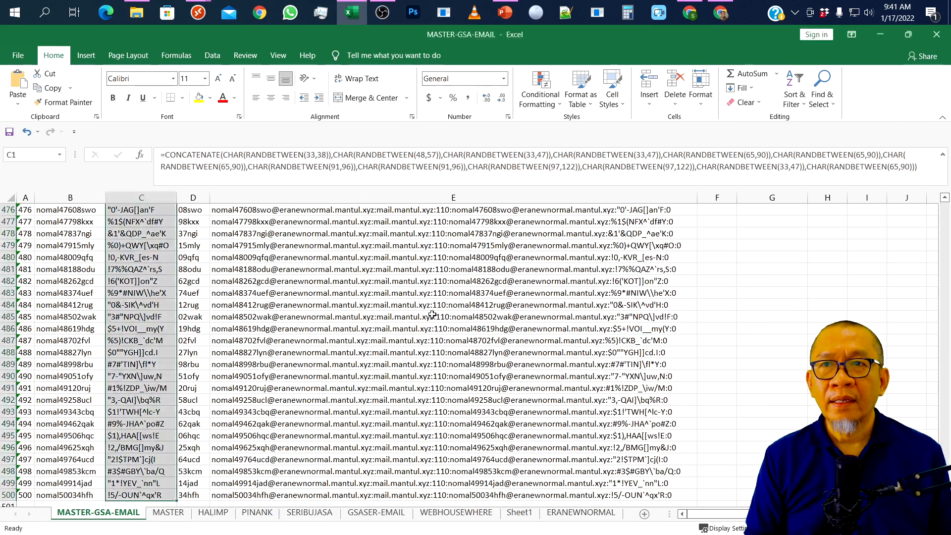
pyautogui.click(746, 268)
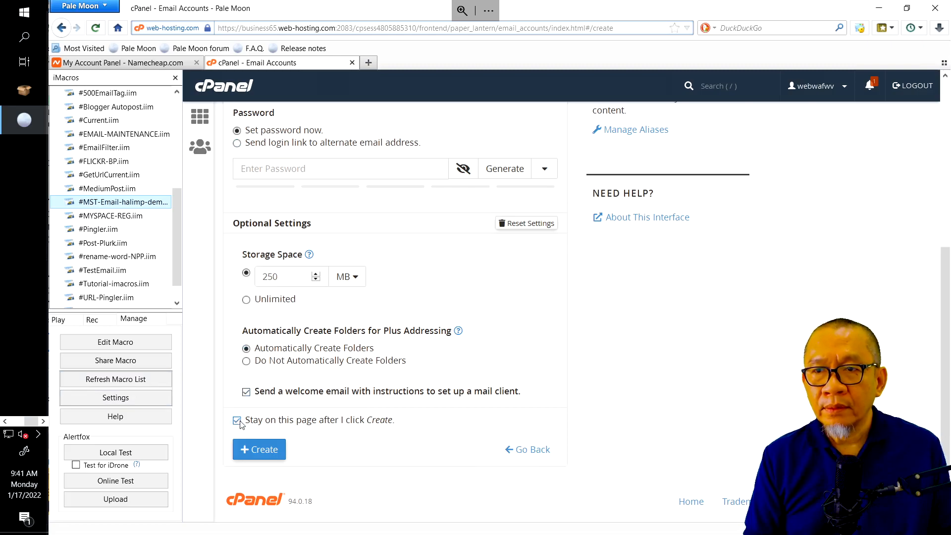
# Set iMacros Repeat Macro Max to 5 and play #MST-Email-halimp-demo.iim in a loop
pyautogui.click(68, 321)
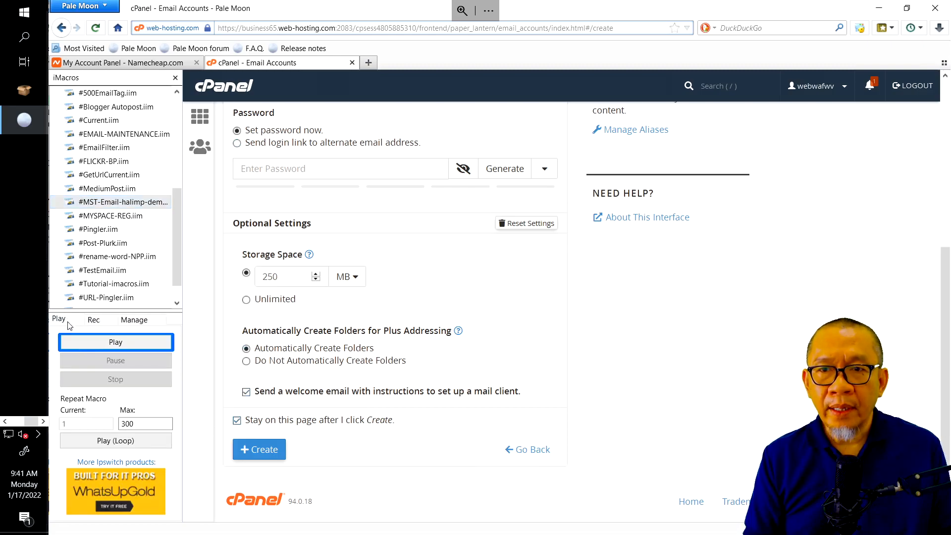
pyautogui.doubleClick(142, 424)
pyautogui.write('5')
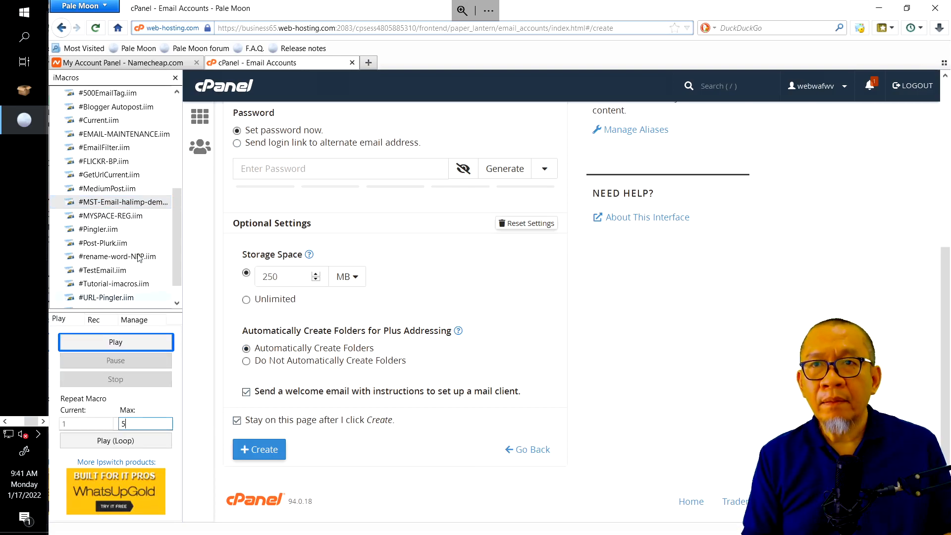
pyautogui.rightClick(138, 203)
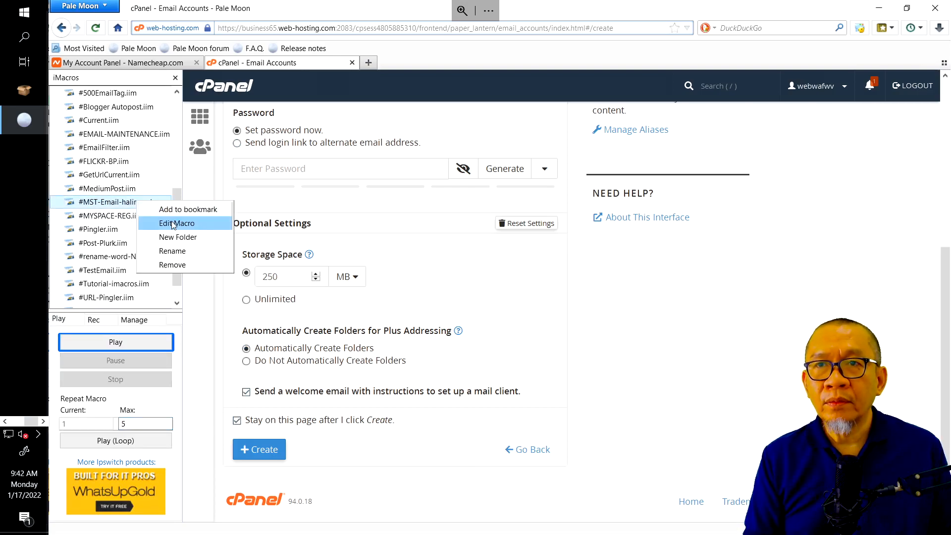
pyautogui.click(173, 223)
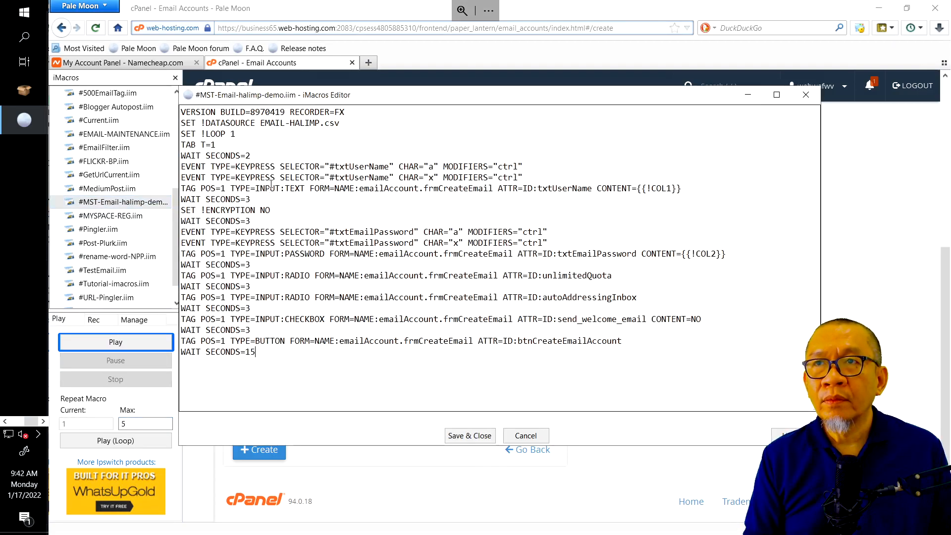
pyautogui.click(520, 438)
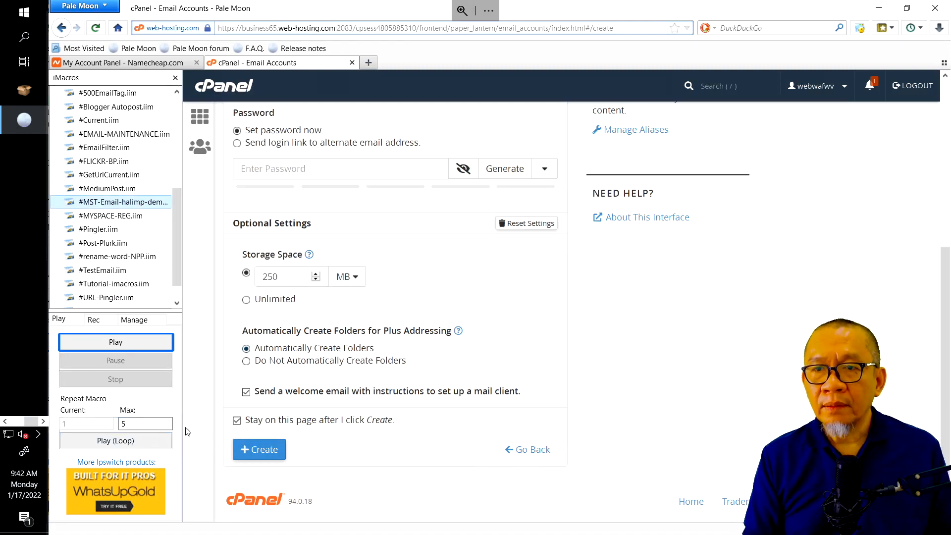
pyautogui.click(147, 447)
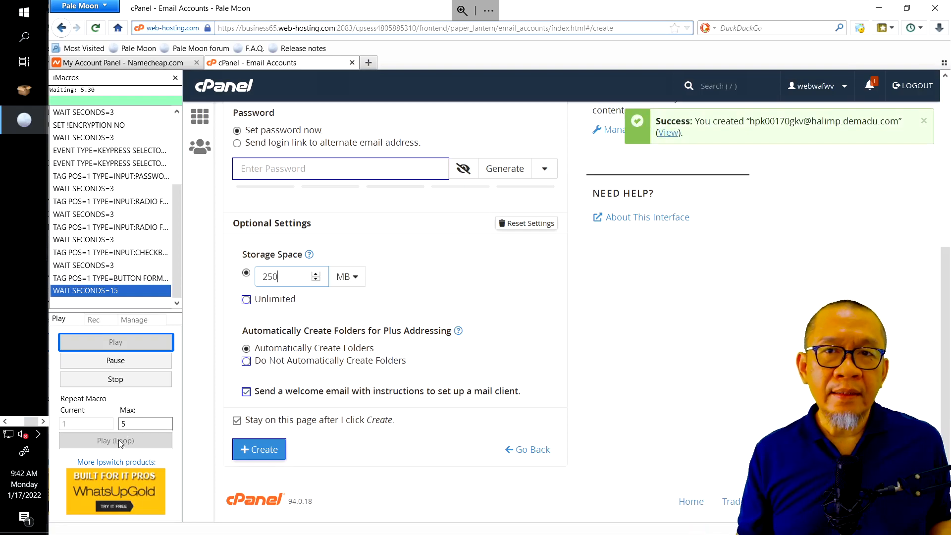
pyautogui.click(5, 421)
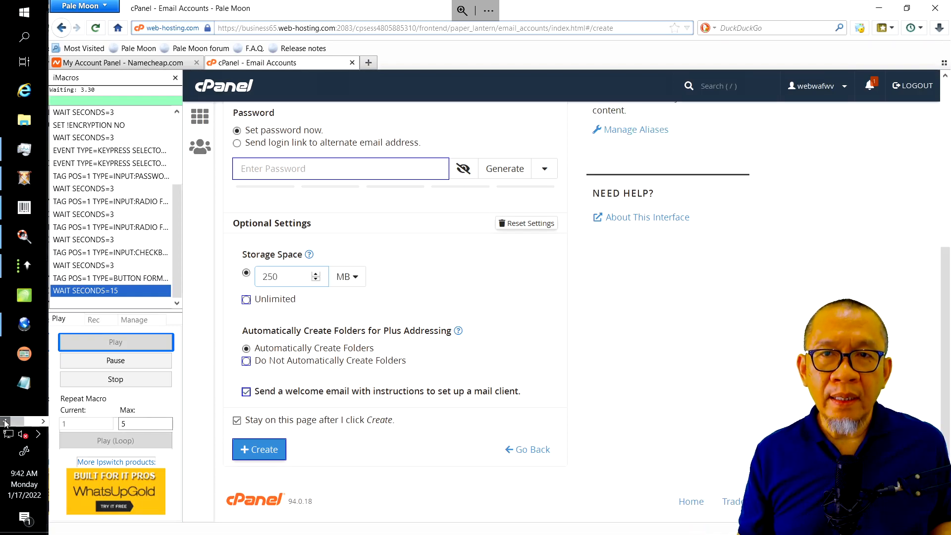
# Stop the TESTING VERIFICATION MAIL project in GSA, then bring the cPanel browser back to the front
pyautogui.click(24, 266)
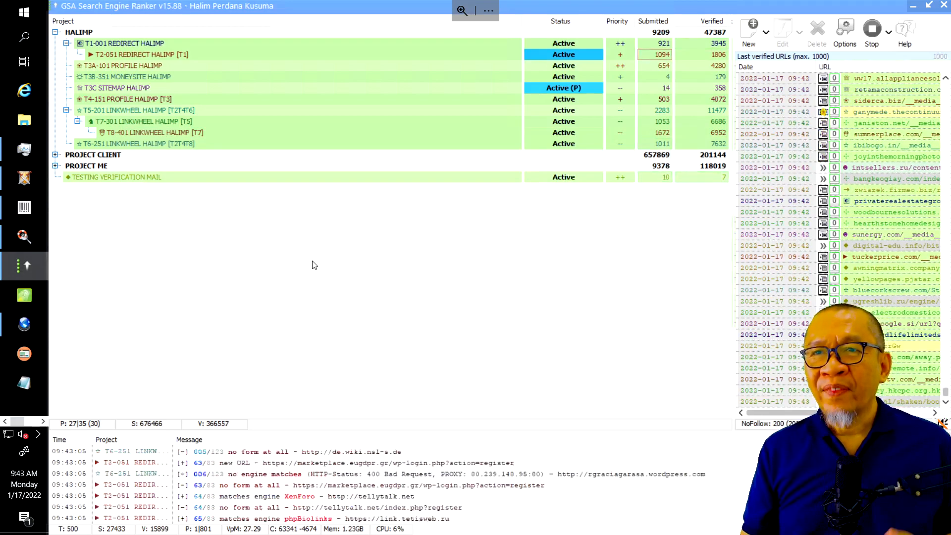
pyautogui.click(561, 178)
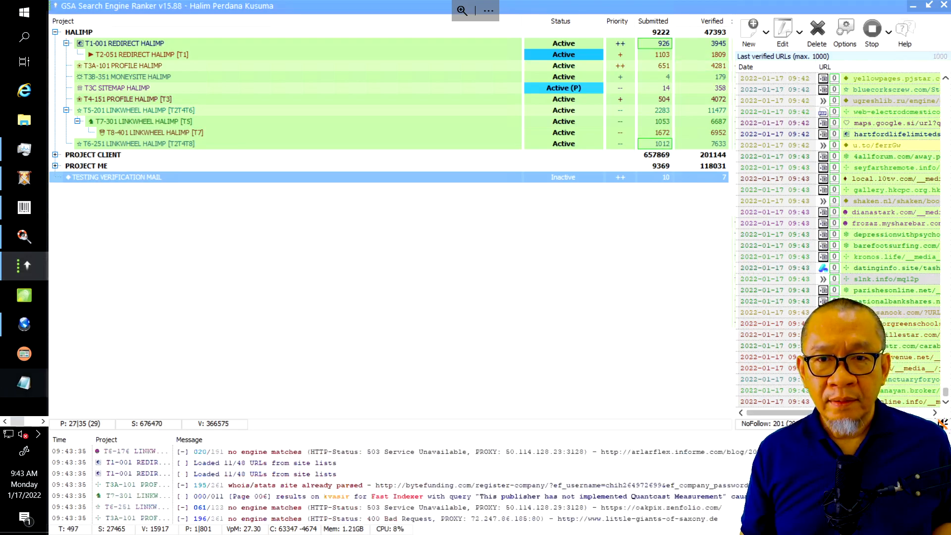
pyautogui.click(43, 422)
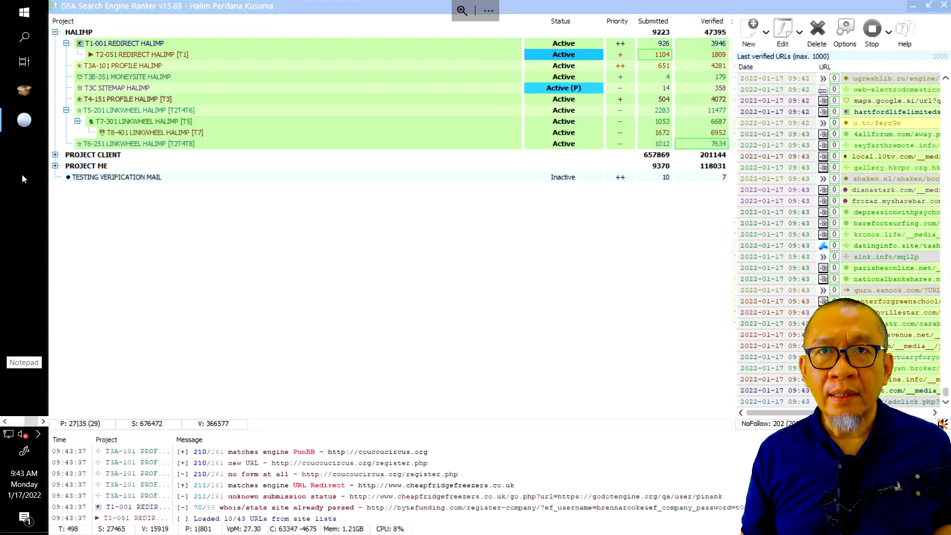
pyautogui.click(22, 119)
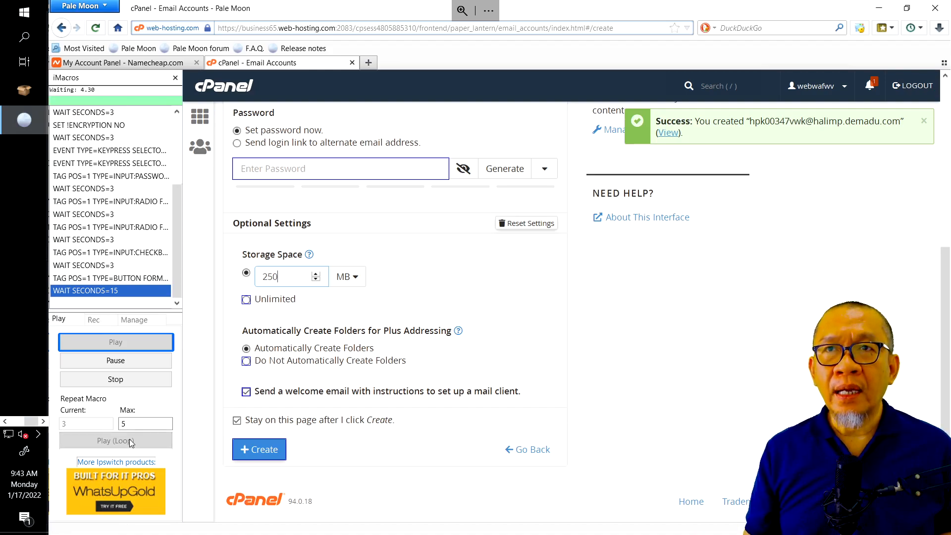
# Stop the iMacros account-creation loop and review the created email accounts before returning to cPanel home
pyautogui.click(130, 384)
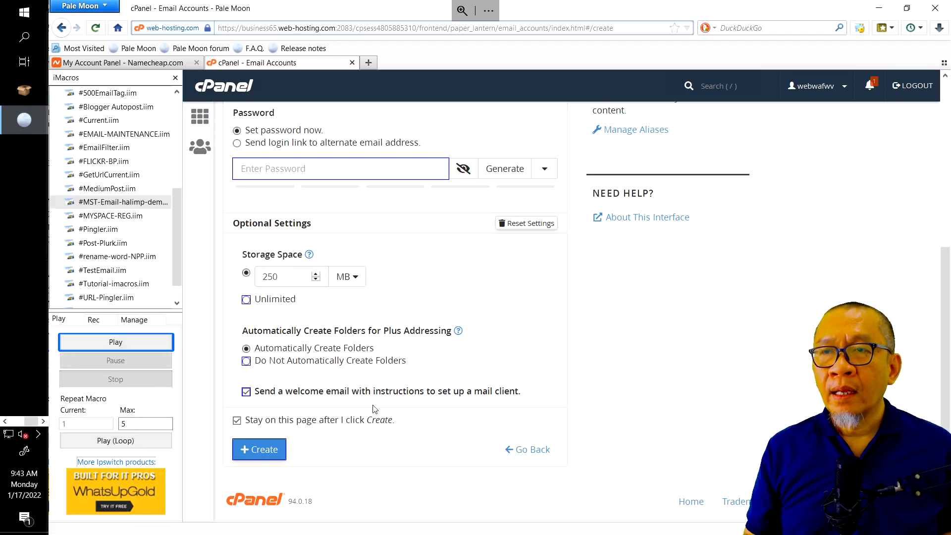
pyautogui.click(204, 122)
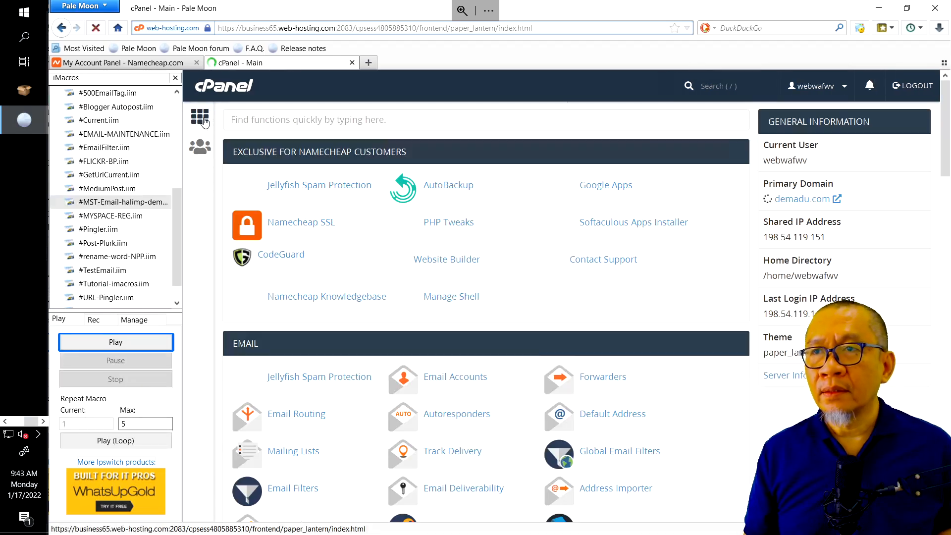
pyautogui.click(462, 385)
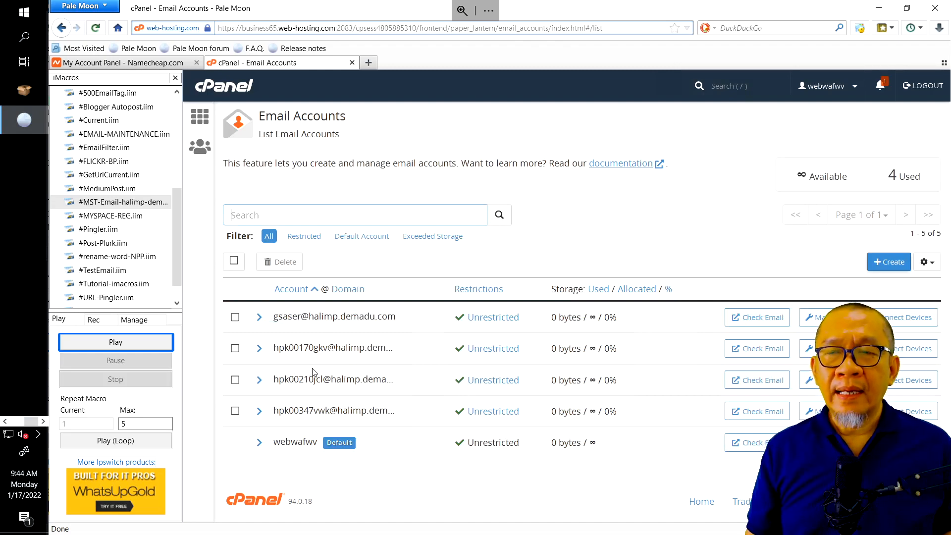
pyautogui.click(201, 113)
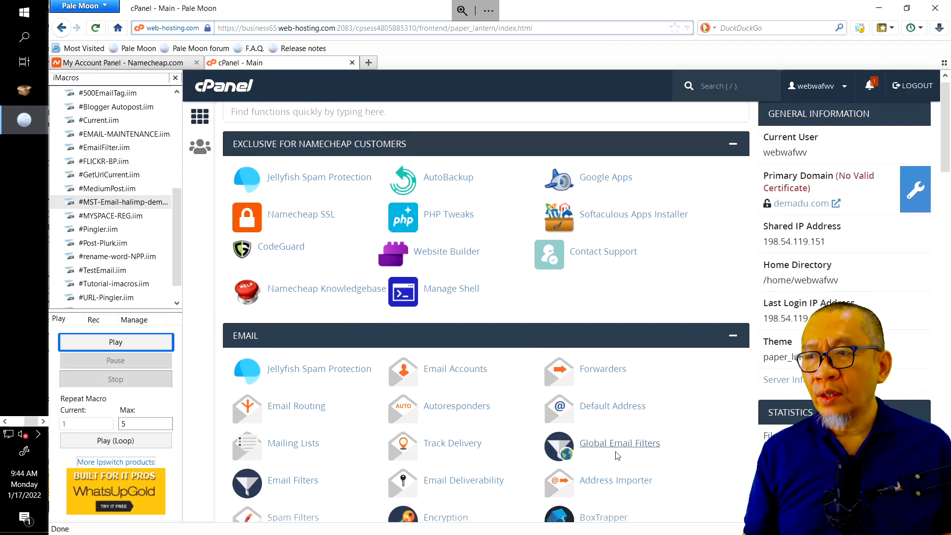
pyautogui.scroll(-2, 573, 430)
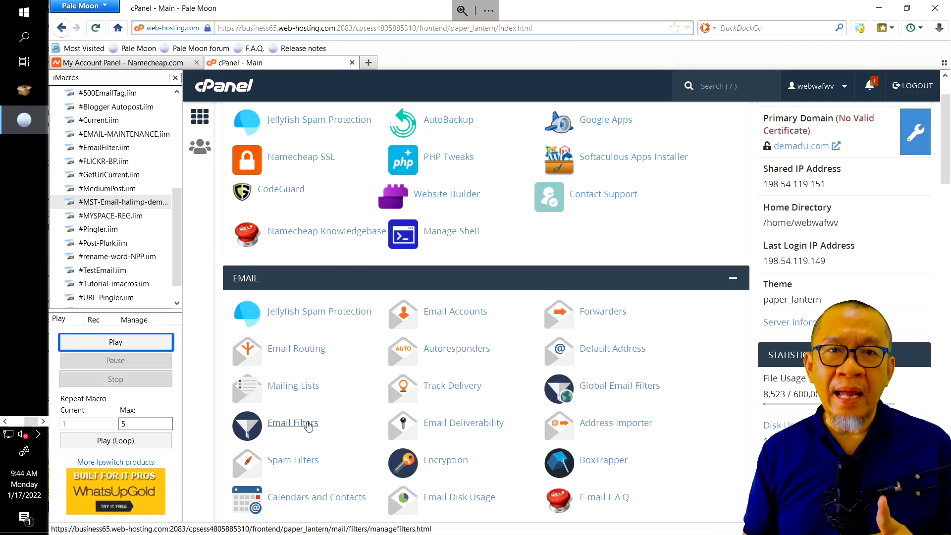
# Open Global Email Filters from the EMAIL section and begin a new filter
pyautogui.click(645, 389)
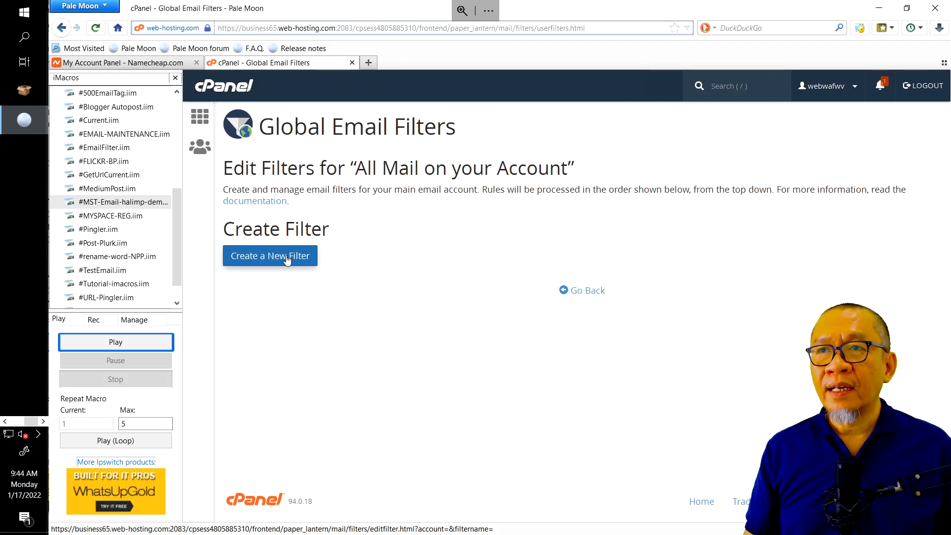
pyautogui.click(286, 258)
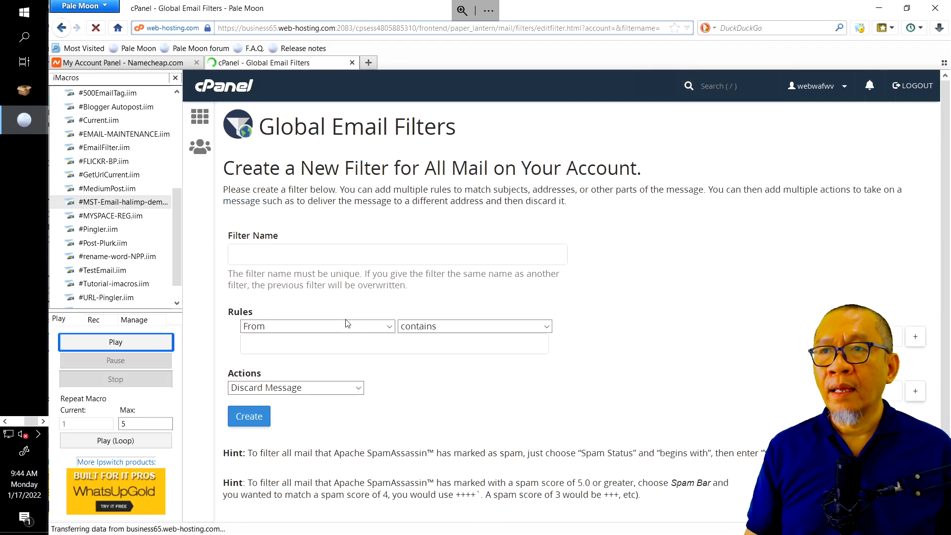
# Name the new filter 'Global Filter' by typing 'Global' and picking the autocomplete suggestion
pyautogui.click(276, 253)
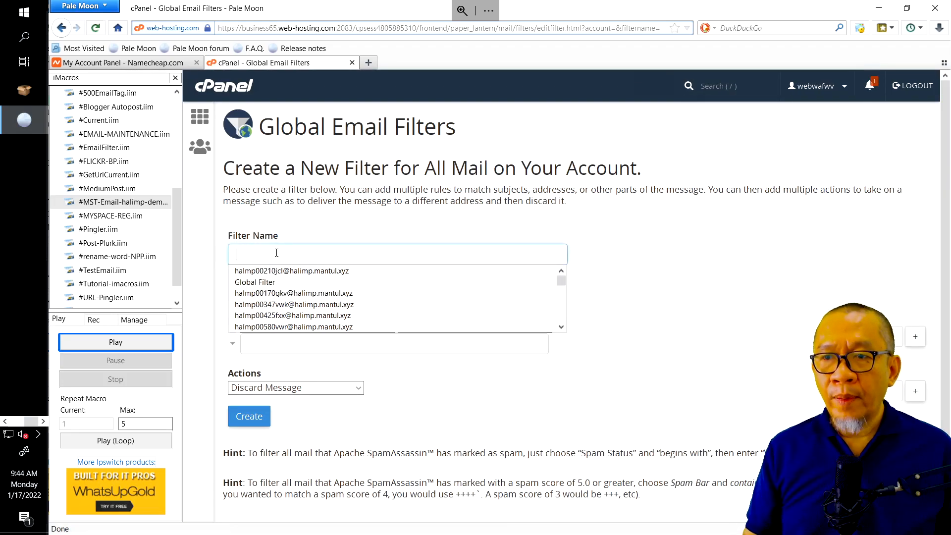
pyautogui.write('G')
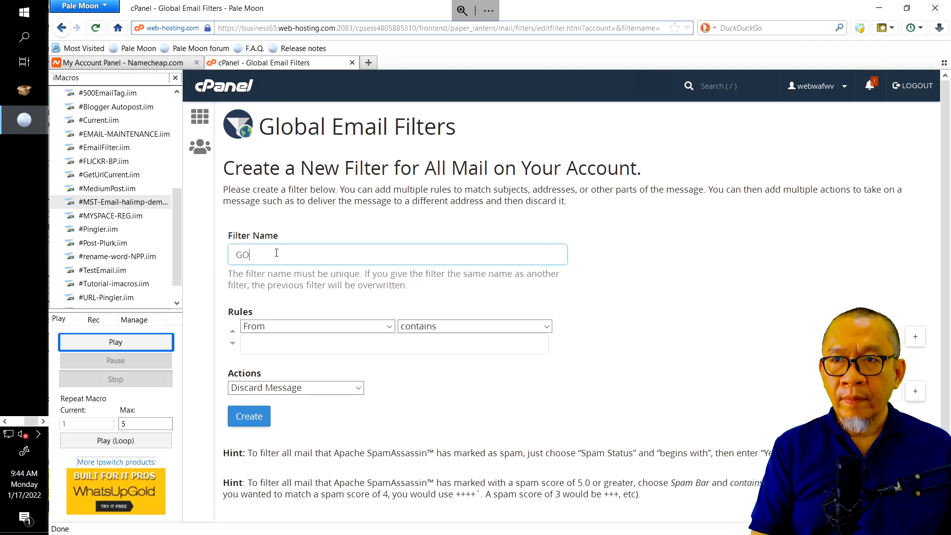
pyautogui.write('lobal')
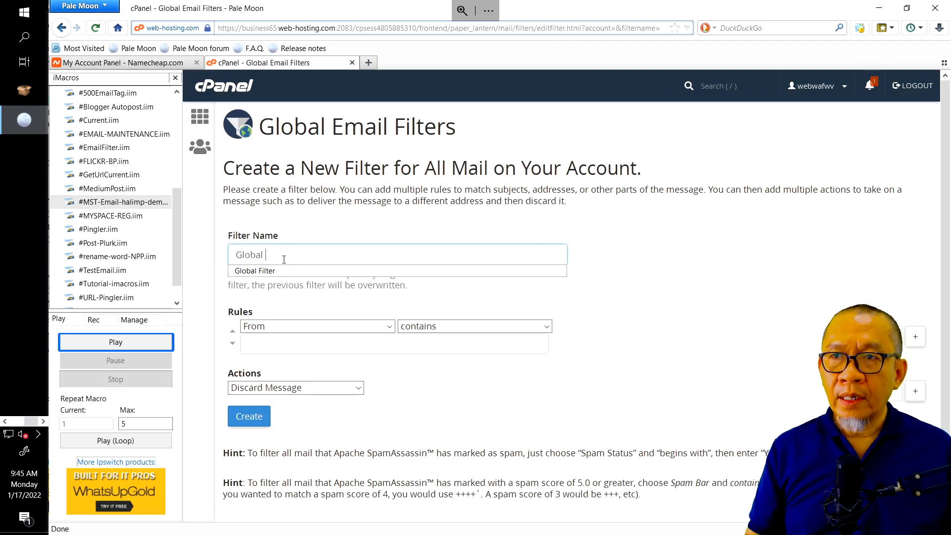
pyautogui.click(286, 271)
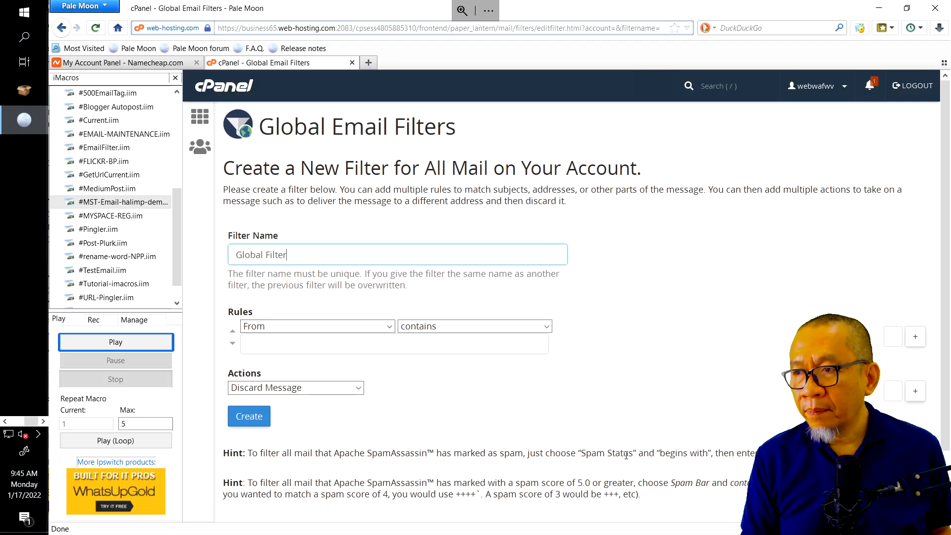
# Set the first rule to Spam Status begins with 'Yes' and add a second rule row
pyautogui.click(310, 327)
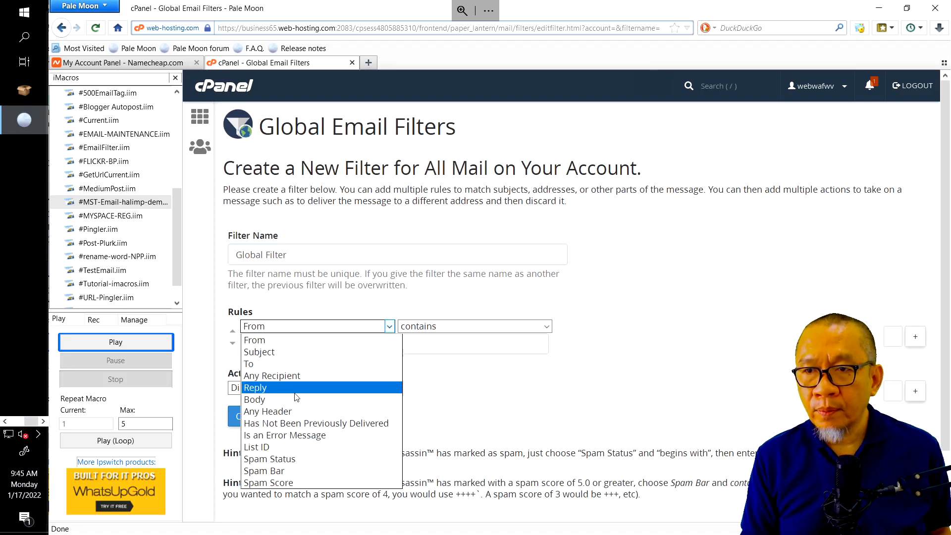
pyautogui.click(297, 459)
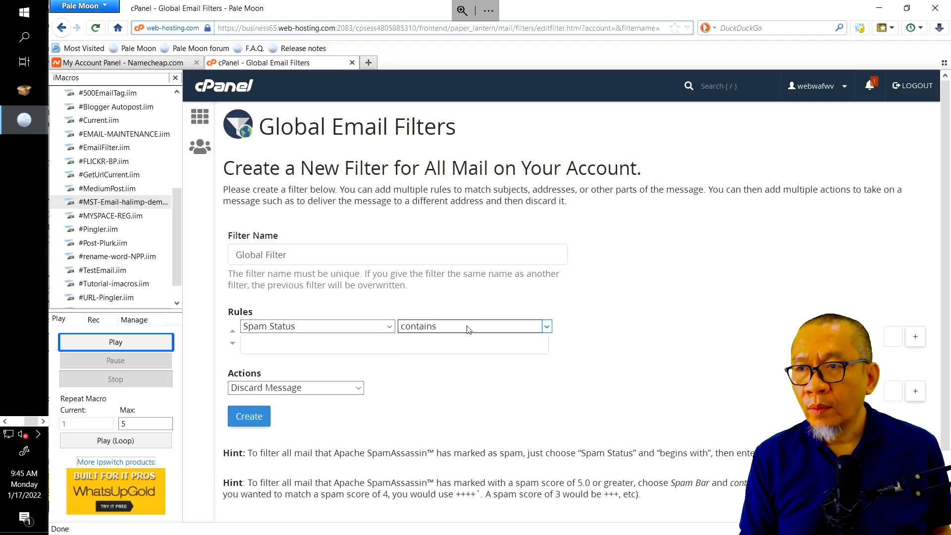
pyautogui.click(468, 328)
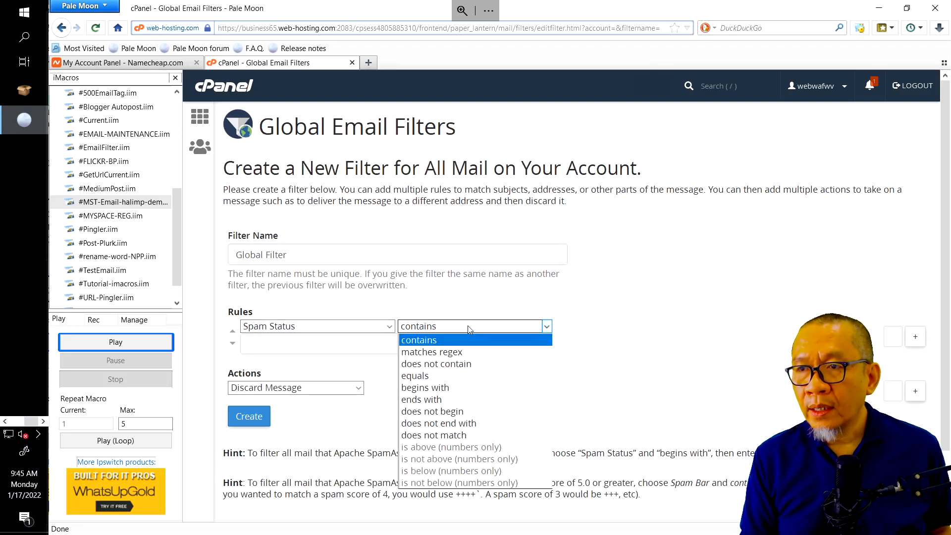
pyautogui.click(456, 387)
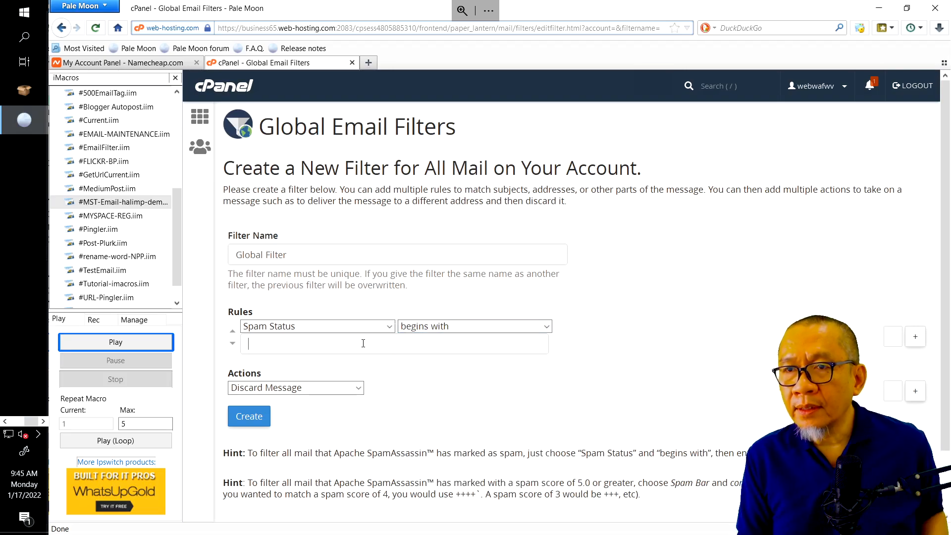
pyautogui.click(363, 343)
pyautogui.write('Yes')
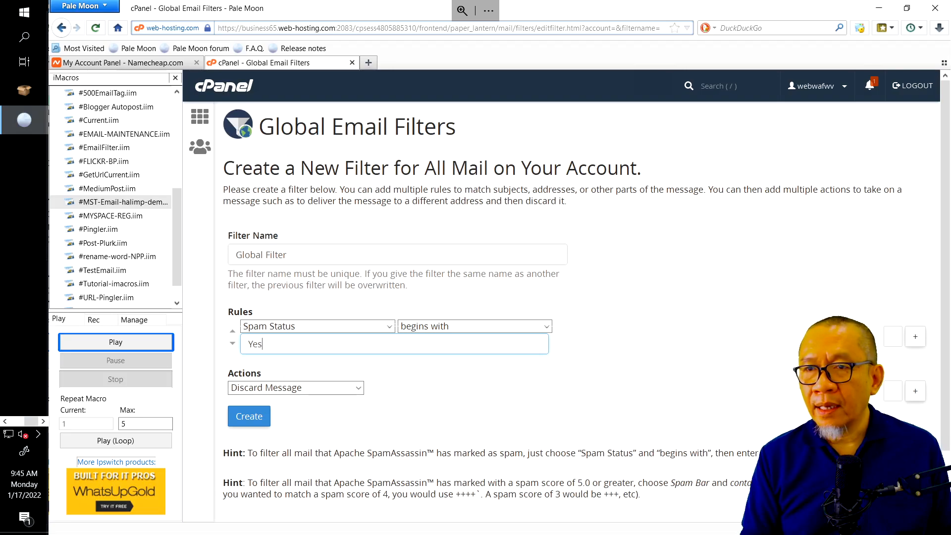
pyautogui.click(914, 337)
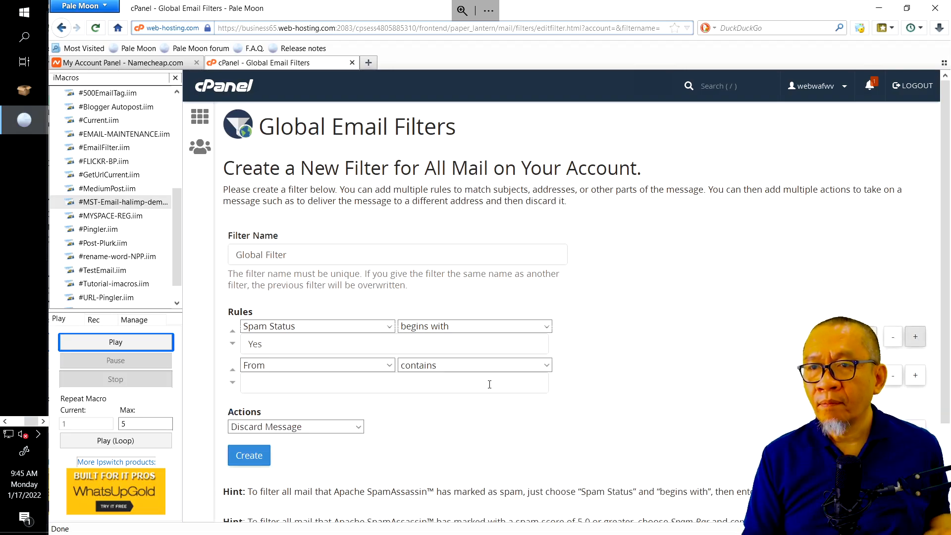
# Set the second rule to Spam Bar contains '+++++'
pyautogui.scroll(-2, 677, 470)
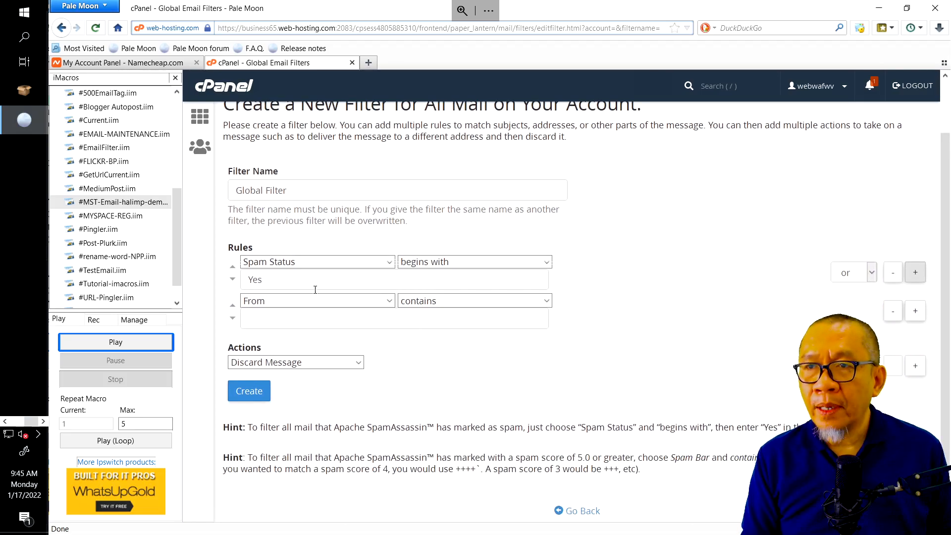
pyautogui.click(353, 301)
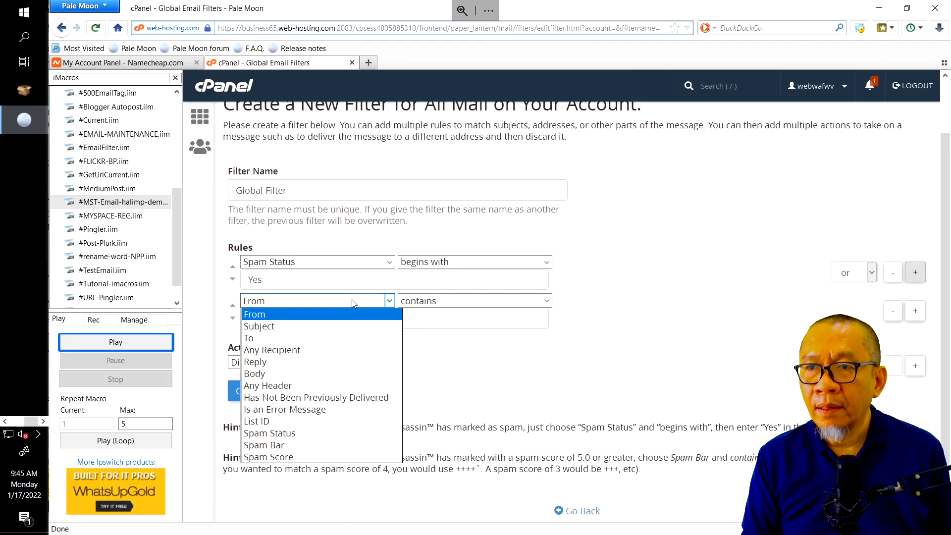
pyautogui.click(286, 447)
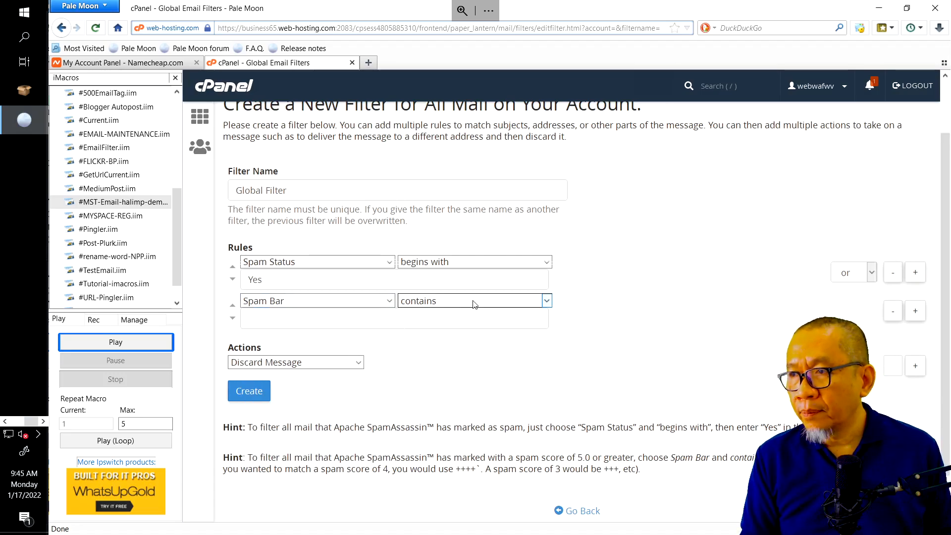
pyautogui.click(431, 323)
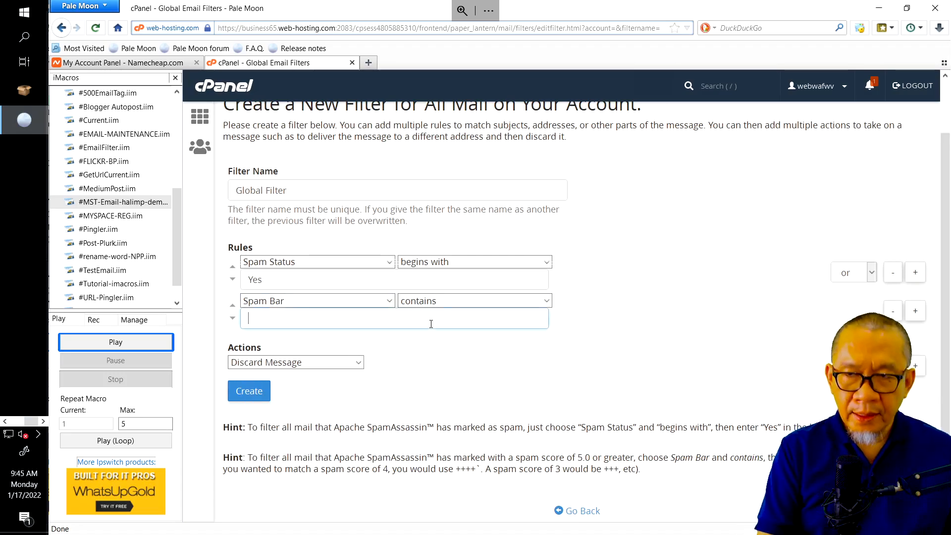
pyautogui.write('+++++')
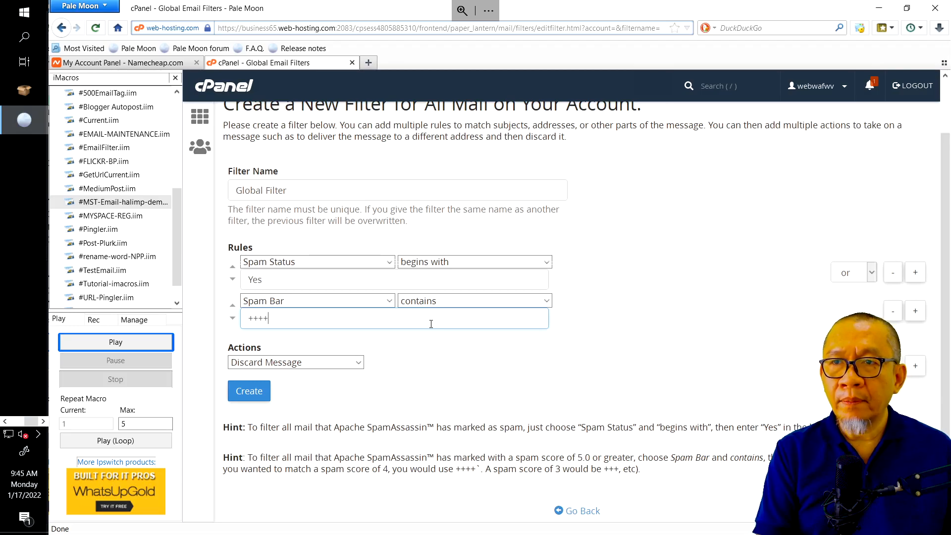
# Add a third rule, Spam Bar contains '++++', then add a fourth rule row
pyautogui.click(914, 311)
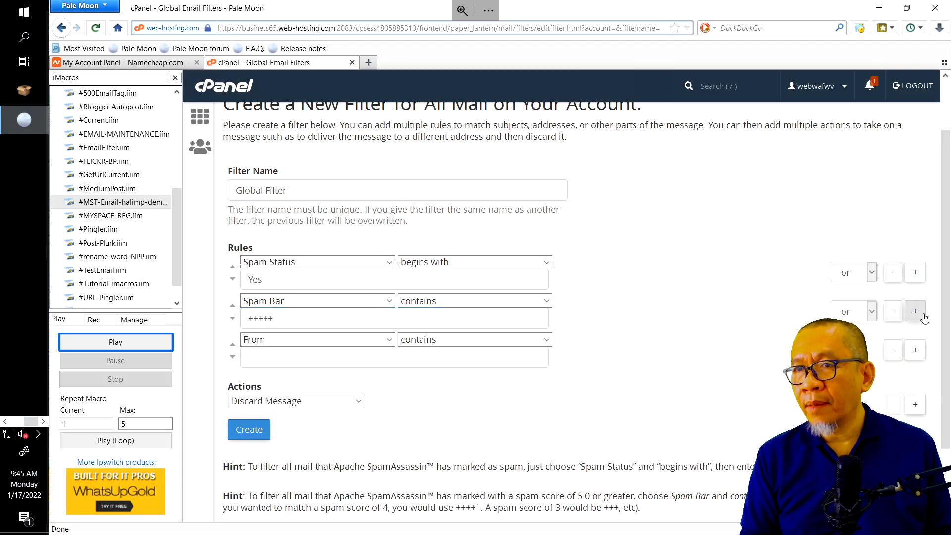
pyautogui.click(350, 342)
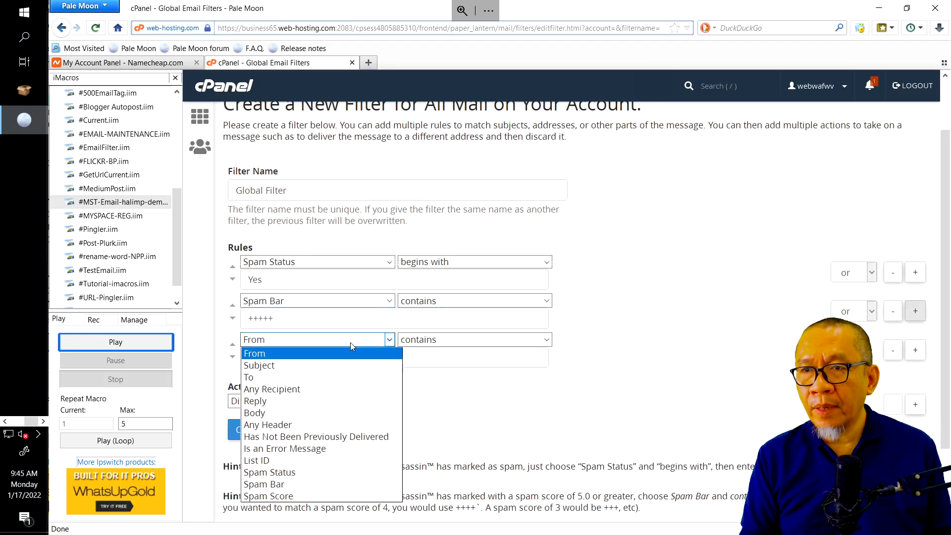
pyautogui.click(299, 484)
pyautogui.click(431, 356)
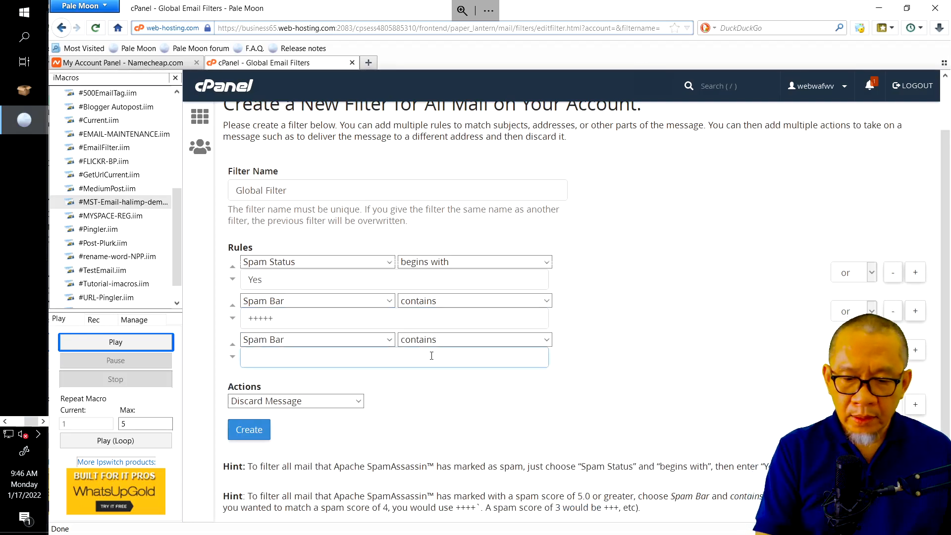
pyautogui.write('++++')
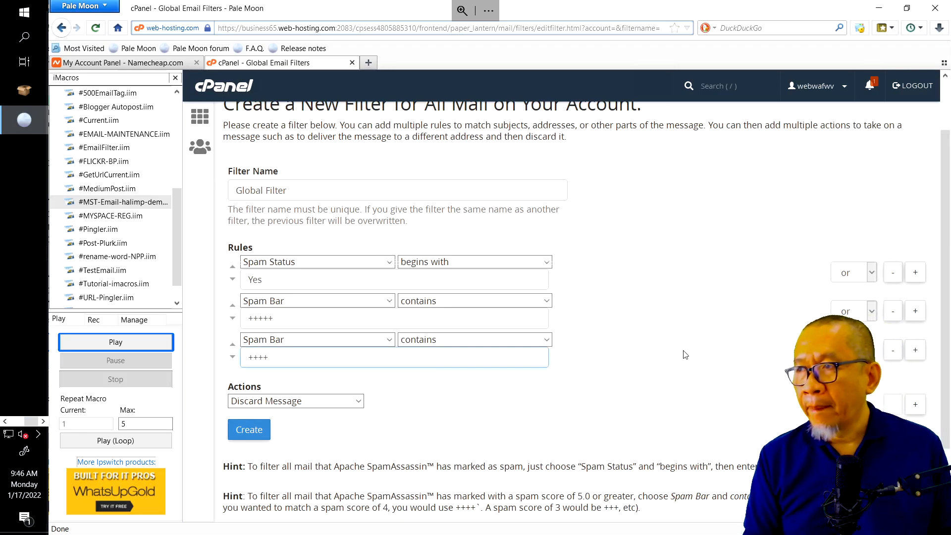
pyautogui.click(916, 350)
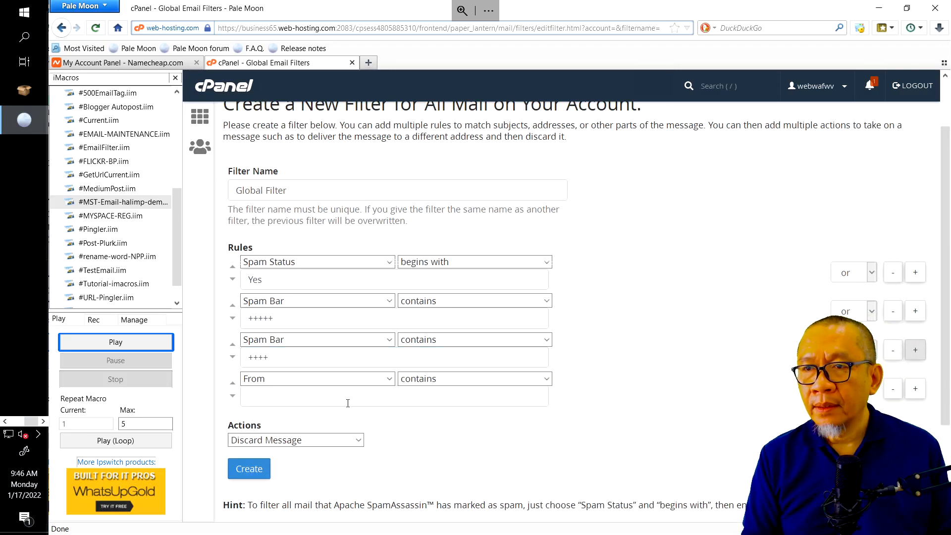
pyautogui.click(342, 378)
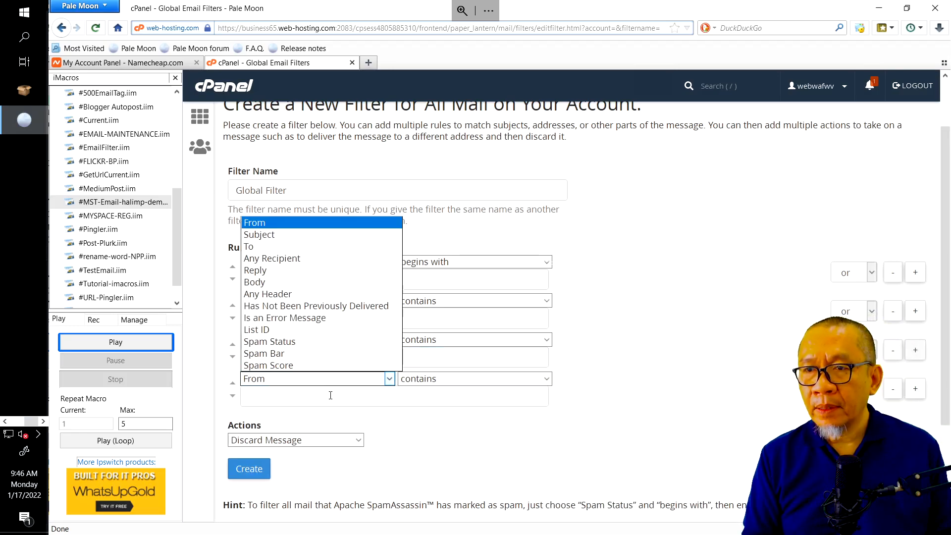
# Set the fourth rule to Spam Bar contains '+++' and add a fifth Spam Bar rule
pyautogui.click(295, 353)
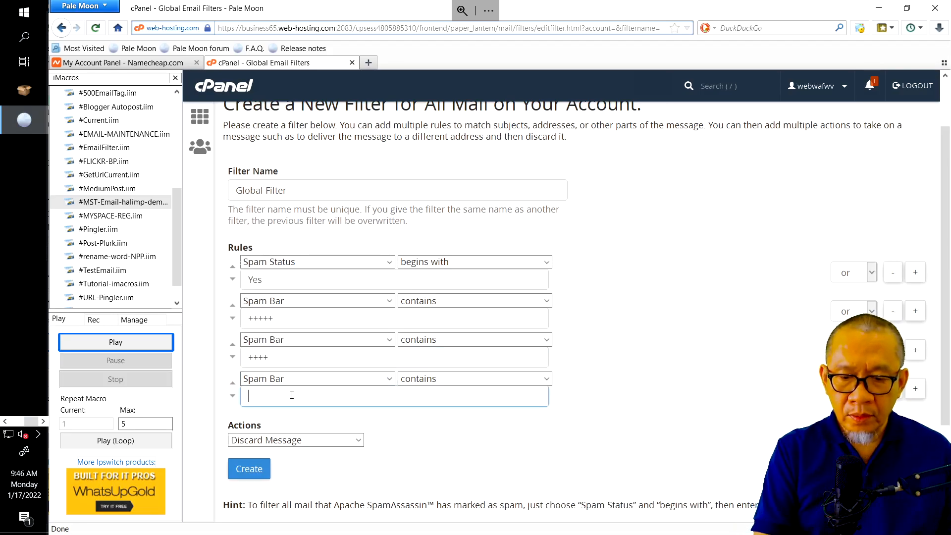
pyautogui.click(292, 395)
pyautogui.write('+++')
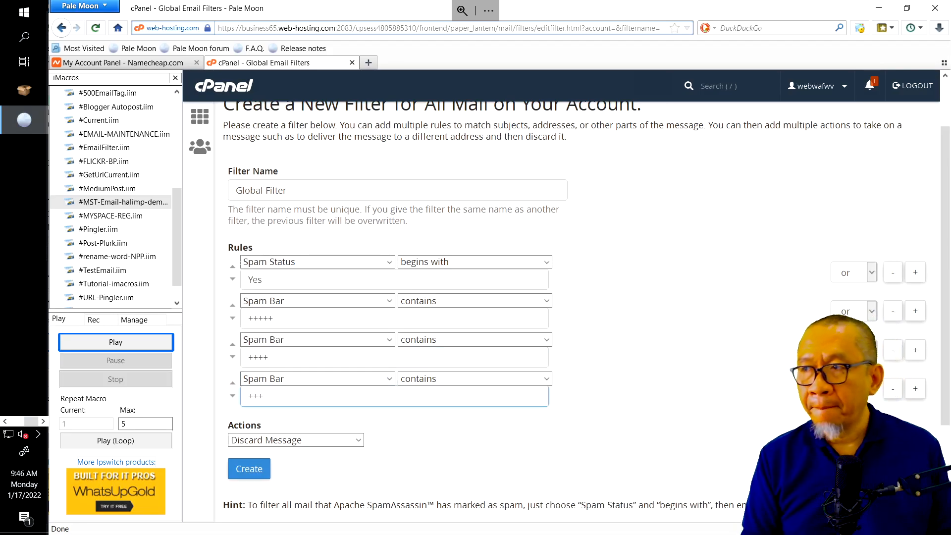
pyautogui.click(915, 388)
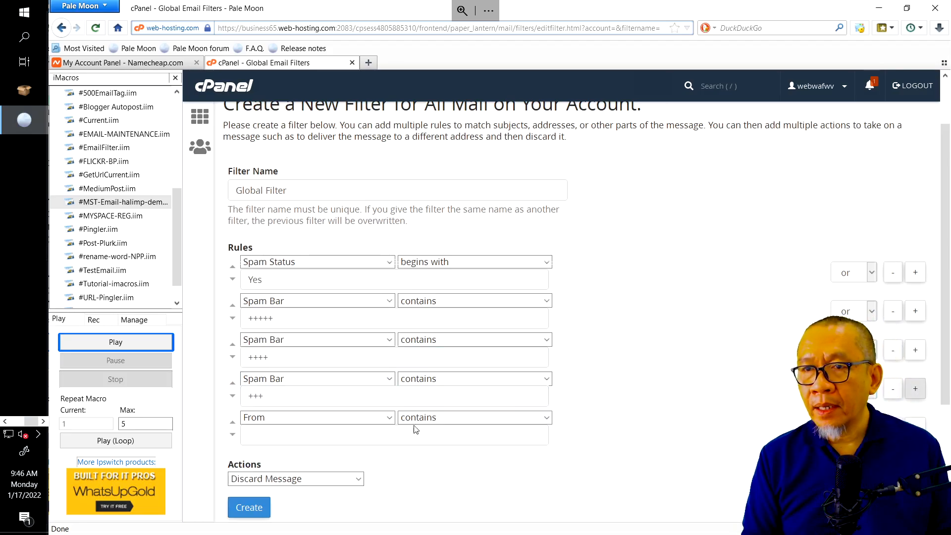
pyautogui.click(357, 418)
pyautogui.click(298, 392)
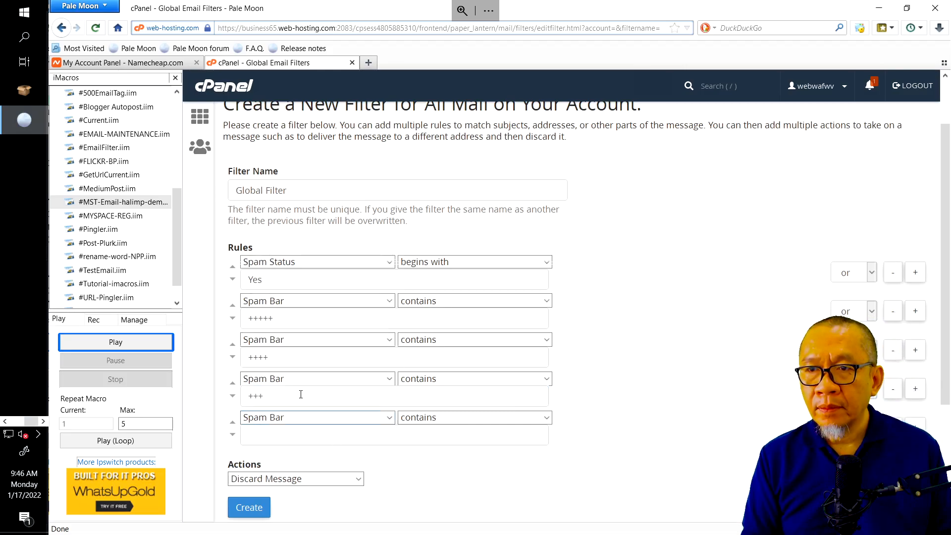
# Give the fifth rule value '++' and add a sixth rule, Spam Bar contains '+'
pyautogui.click(299, 435)
pyautogui.write('++')
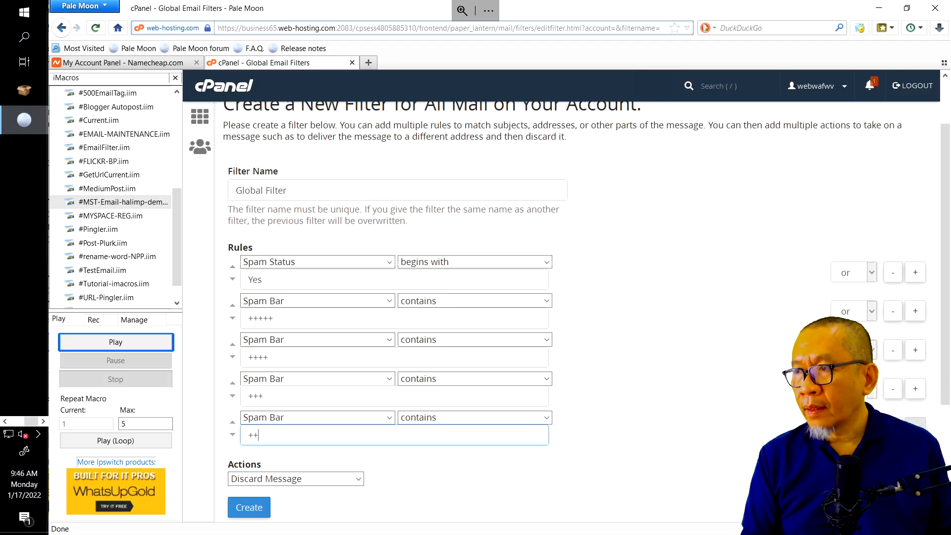
pyautogui.click(915, 427)
pyautogui.click(278, 474)
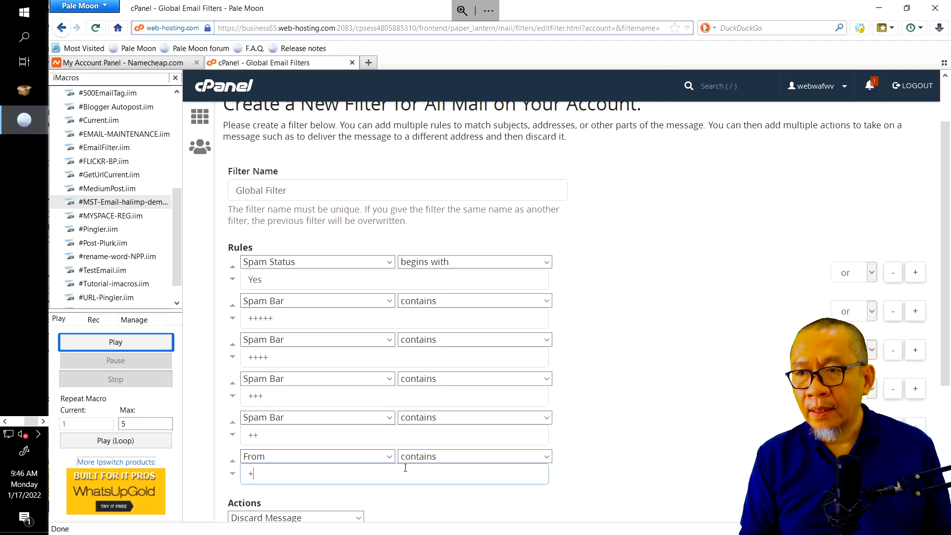
pyautogui.click(351, 456)
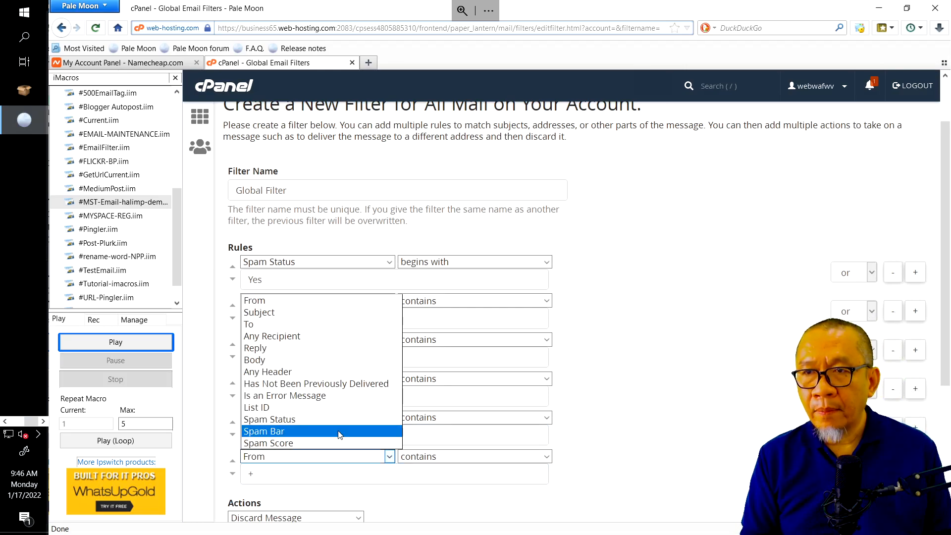
pyautogui.click(341, 431)
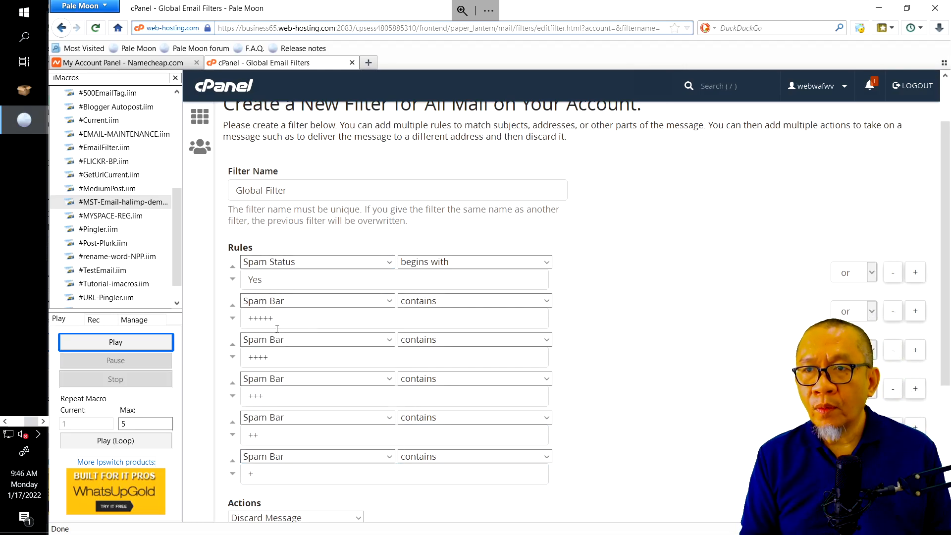
pyautogui.scroll(-4, 495, 475)
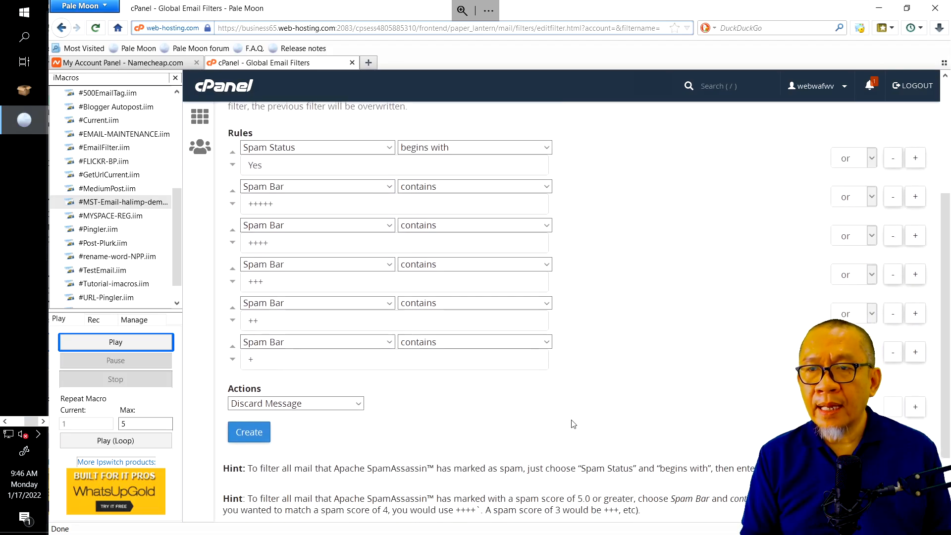
# Set the filter action to Deliver to Folder INBOX and create the Global Filter
pyautogui.click(359, 400)
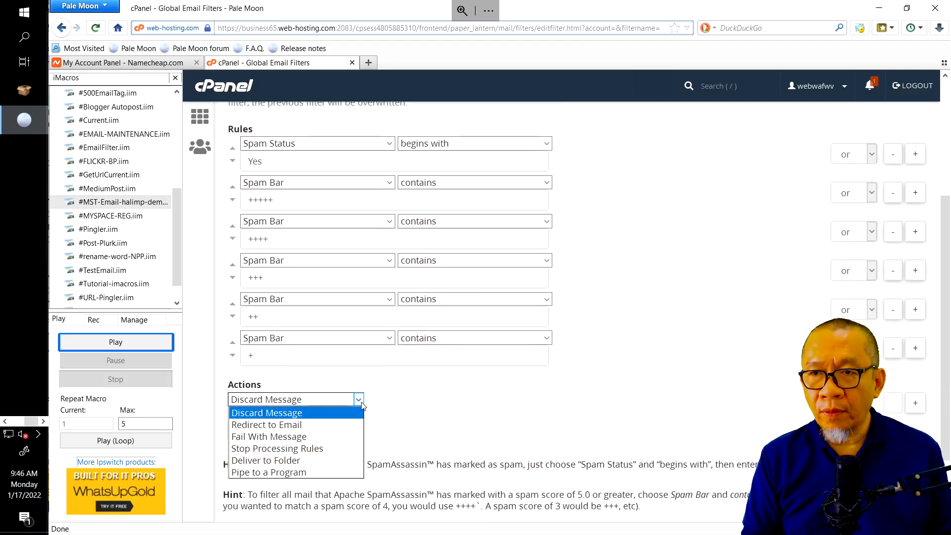
pyautogui.click(297, 462)
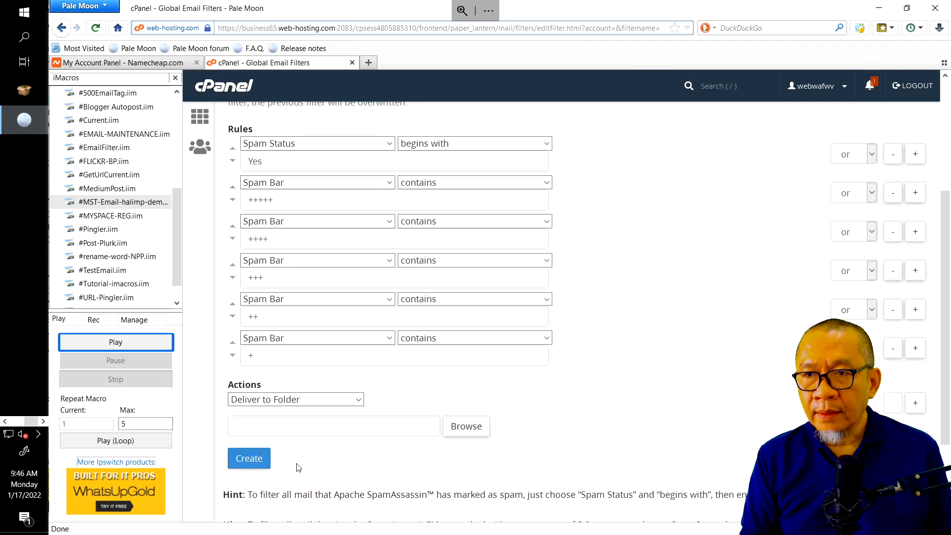
pyautogui.click(465, 427)
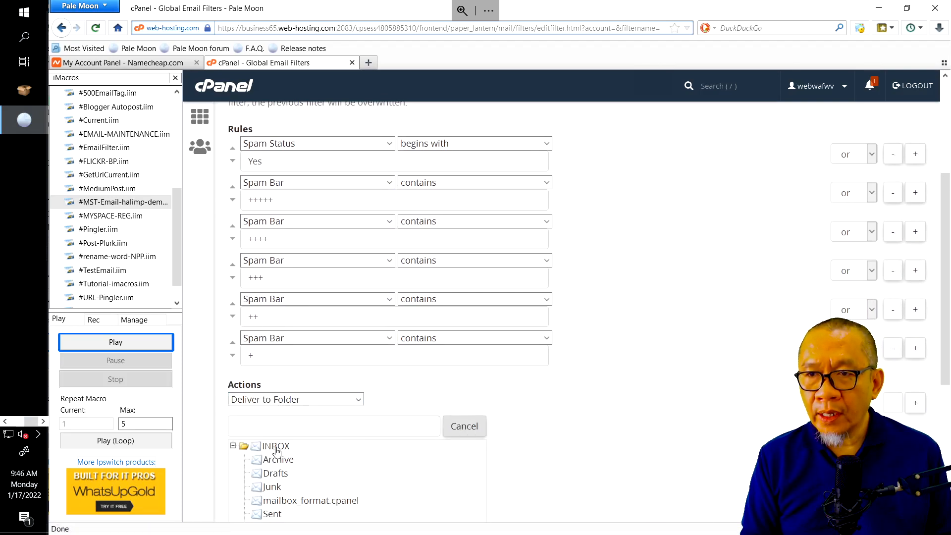
pyautogui.click(276, 447)
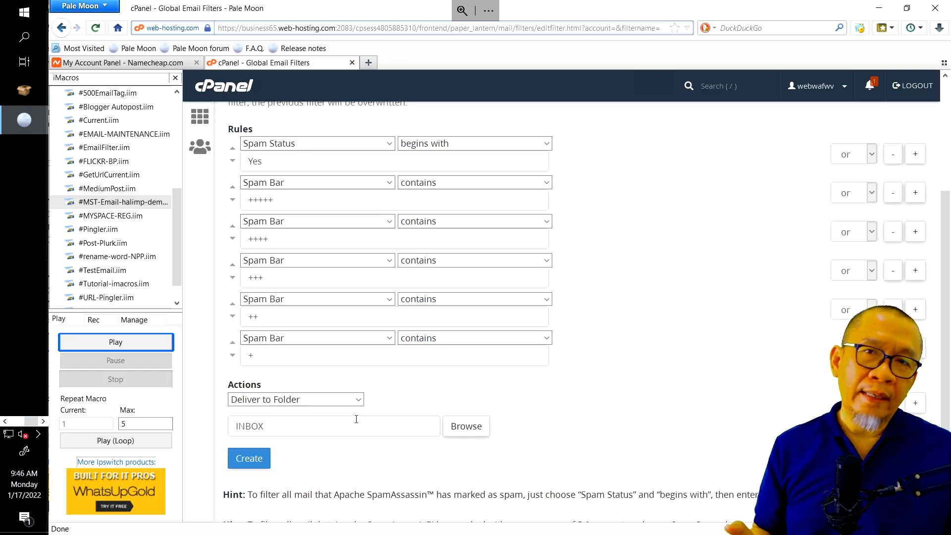
pyautogui.click(243, 457)
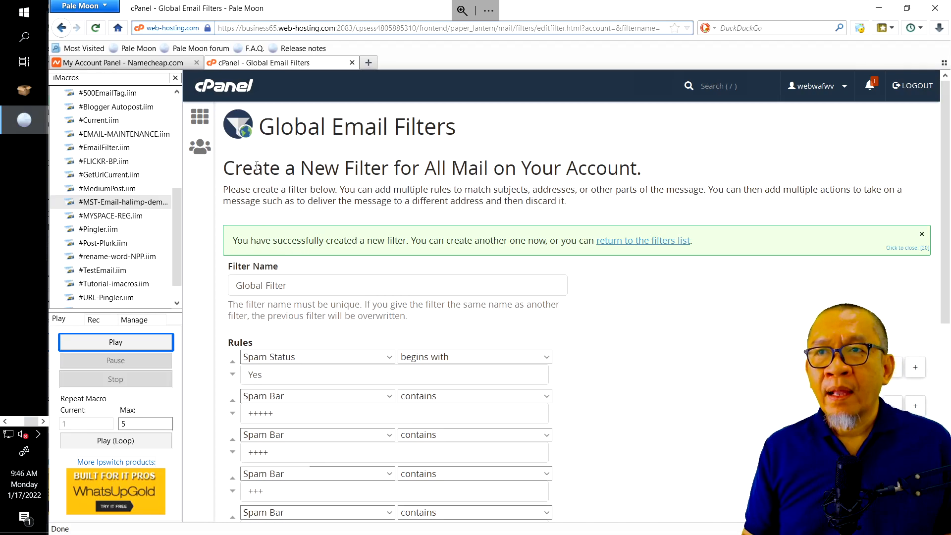
# Confirm the filter's success message, then return to GSA and open the TESTING VERIFICATION MAIL project
pyautogui.click(199, 124)
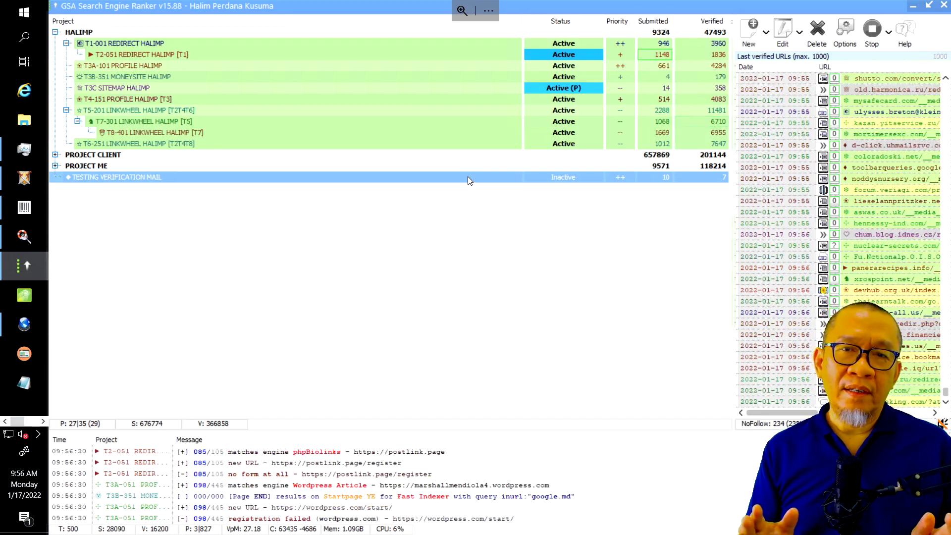
pyautogui.doubleClick(467, 176)
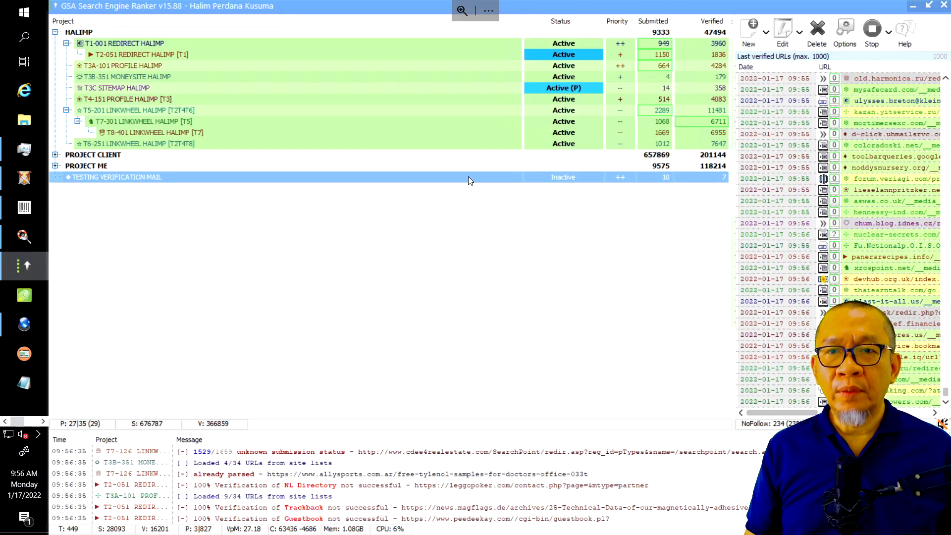
# Open the Project Data window of TESTING VERIFICATION MAIL on its Data settings
pyautogui.doubleClick(468, 176)
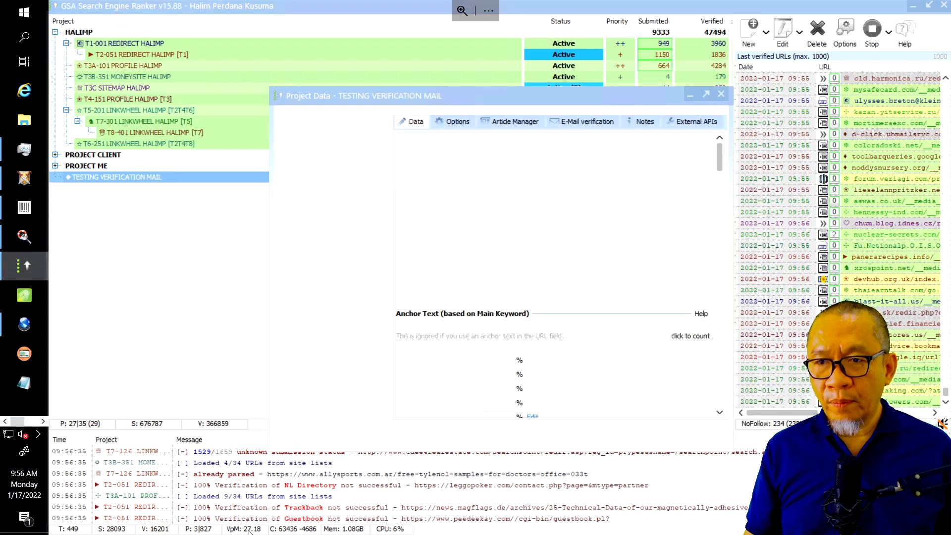
# Delete all accounts from the project's E-Mail verification list, leaving only a blank port-110 entry
pyautogui.click(585, 120)
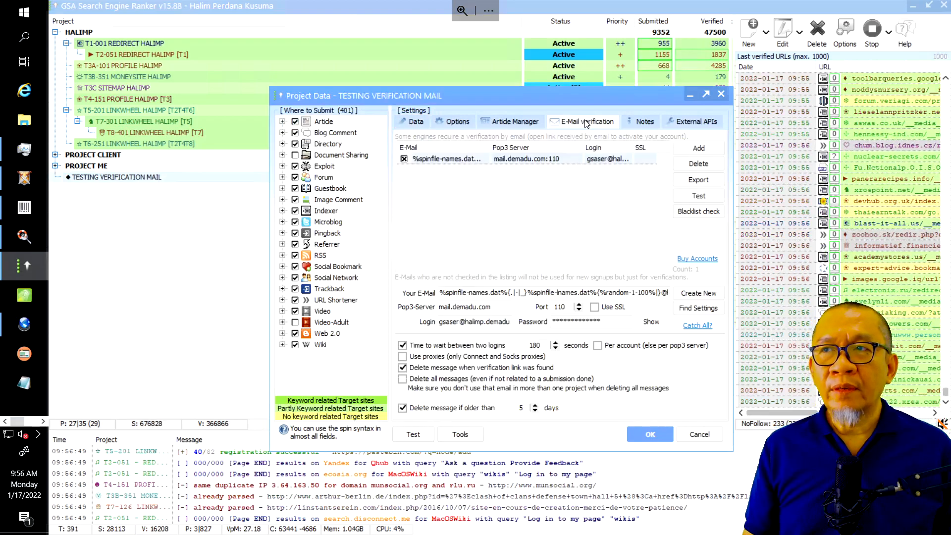
pyautogui.click(466, 160)
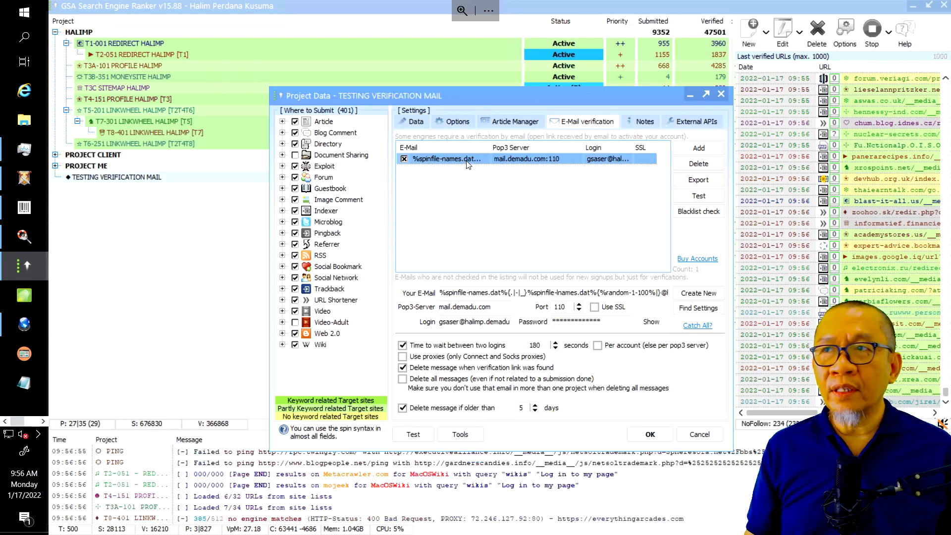
pyautogui.click(699, 165)
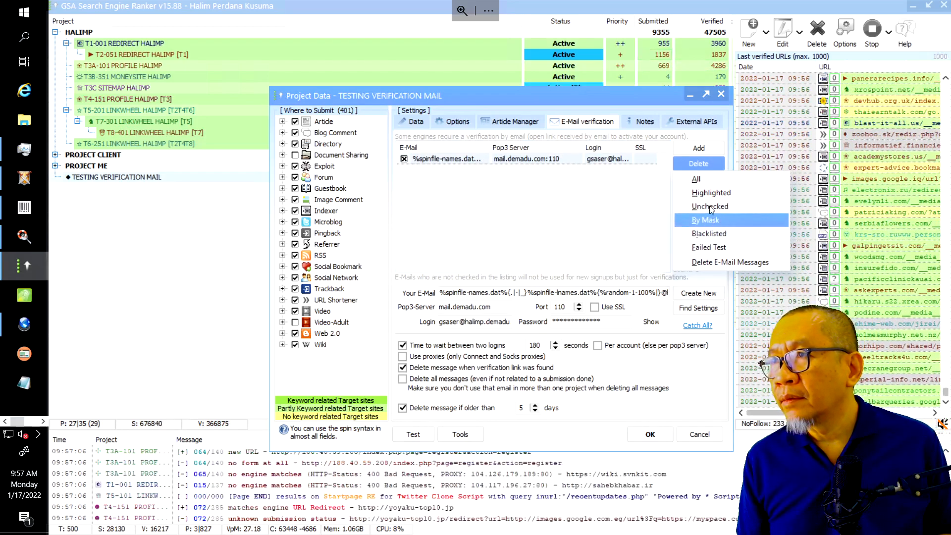
pyautogui.click(706, 181)
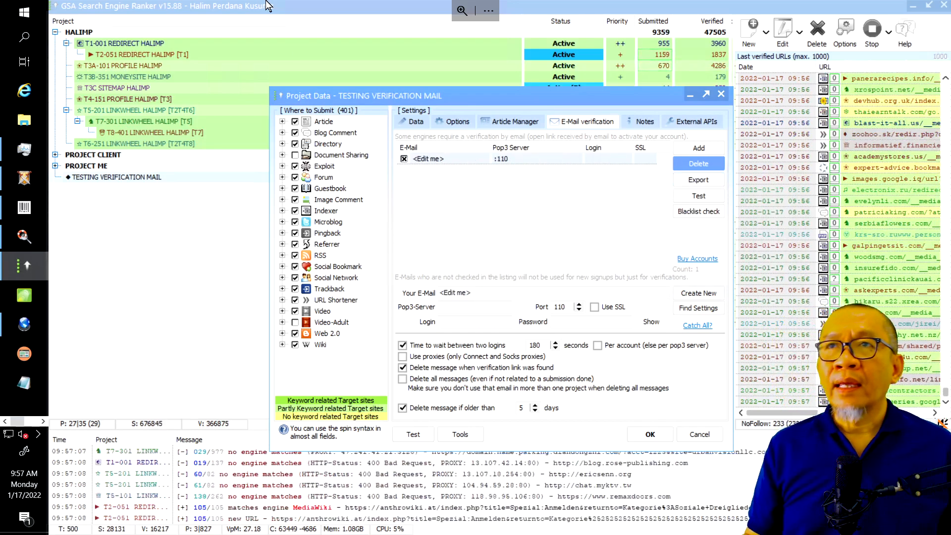
pyautogui.moveTo(353, 15)
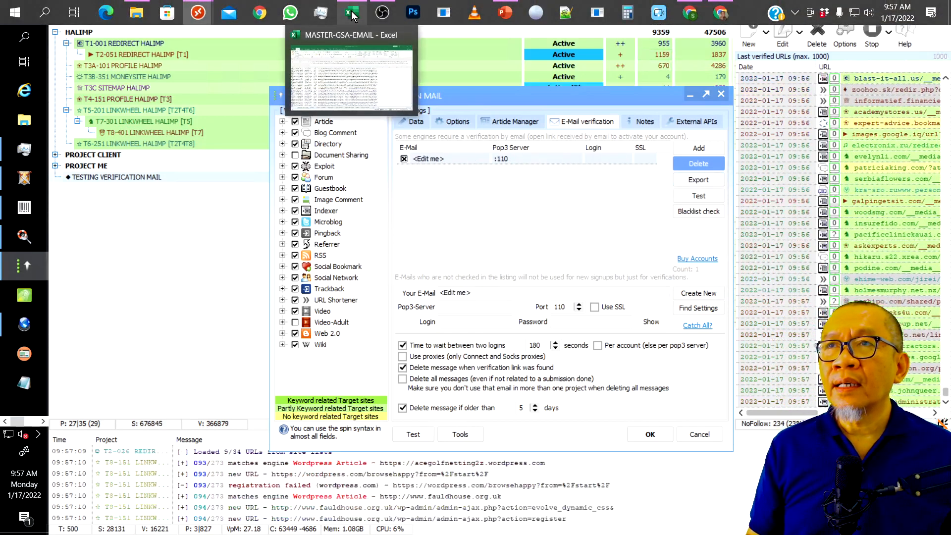
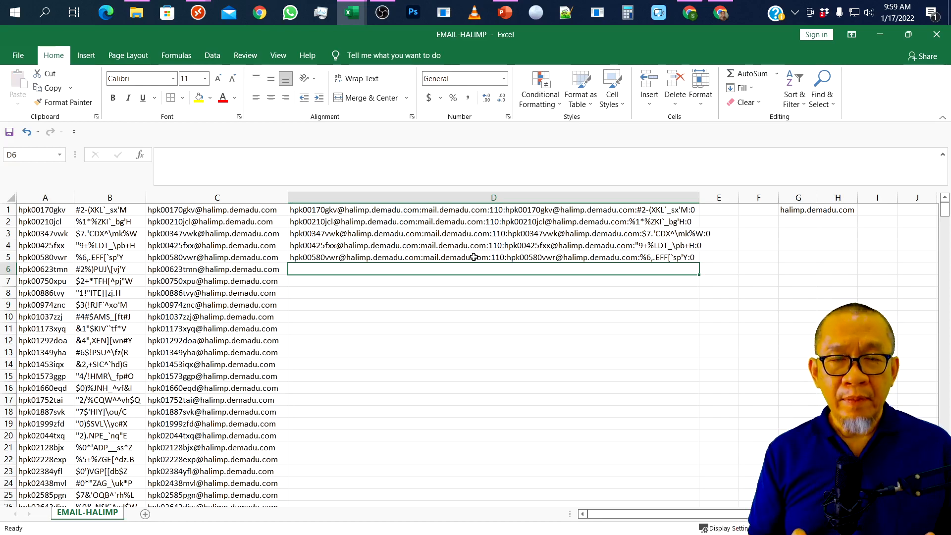
# Copy the combined email:server:port:password lines in cells D1:D3 to the clipboard
pyautogui.click(398, 209)
pyautogui.hotkey('shift', 'Down')
pyautogui.hotkey('shift', 'Down')
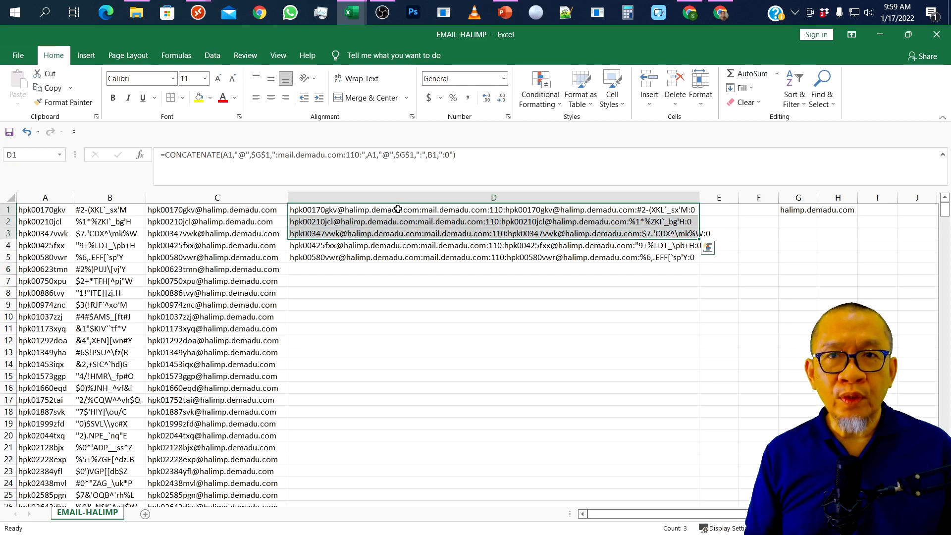
pyautogui.hotkey('ctrl', 'c')
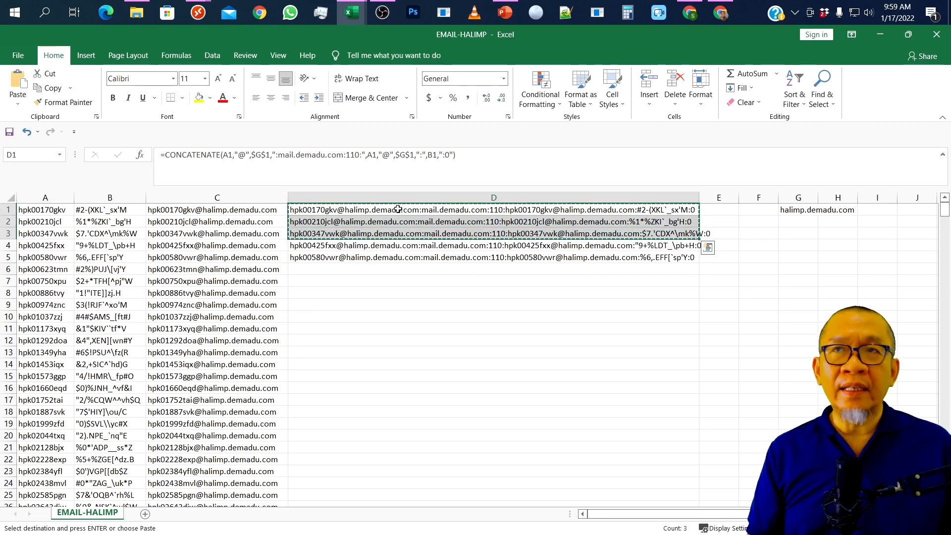
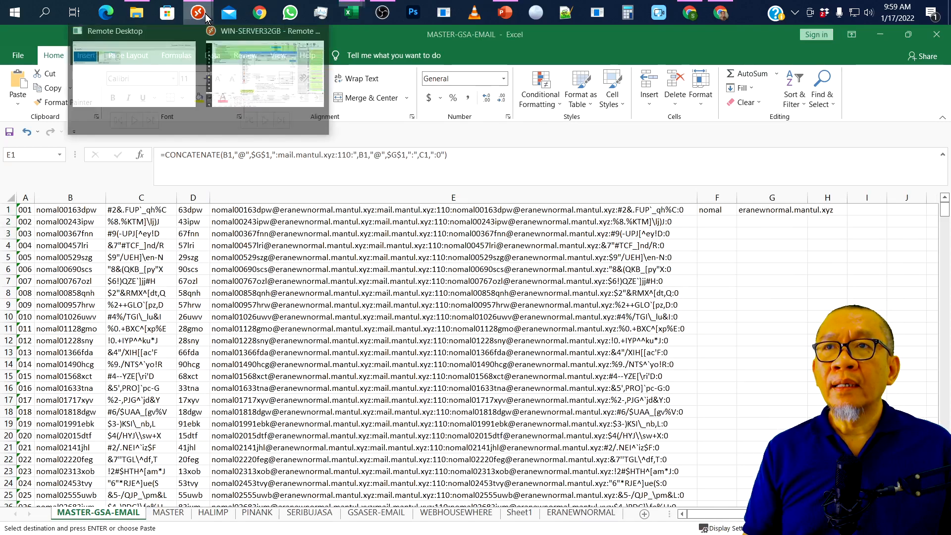
# Import the three clipboard email accounts (mail.demadu.com:110) into the project's verification list
pyautogui.click(251, 70)
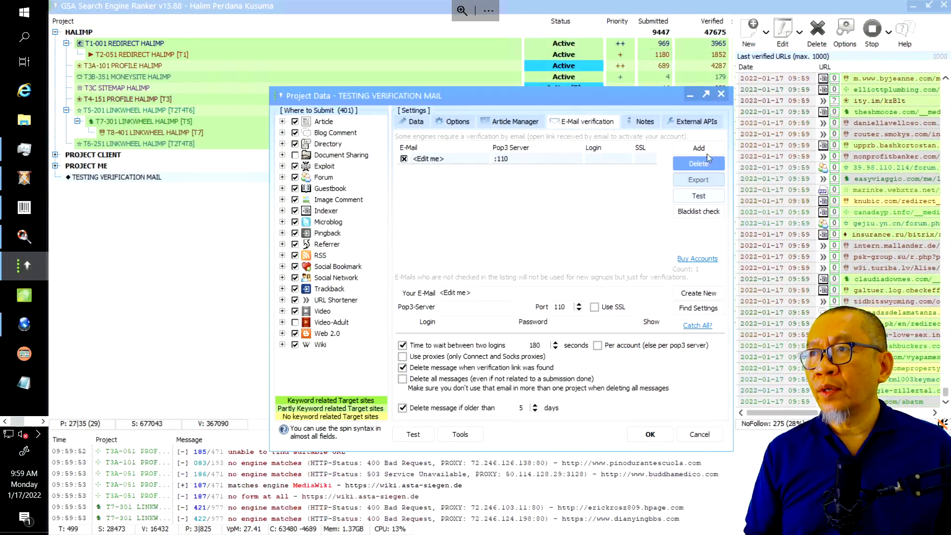
pyautogui.click(703, 147)
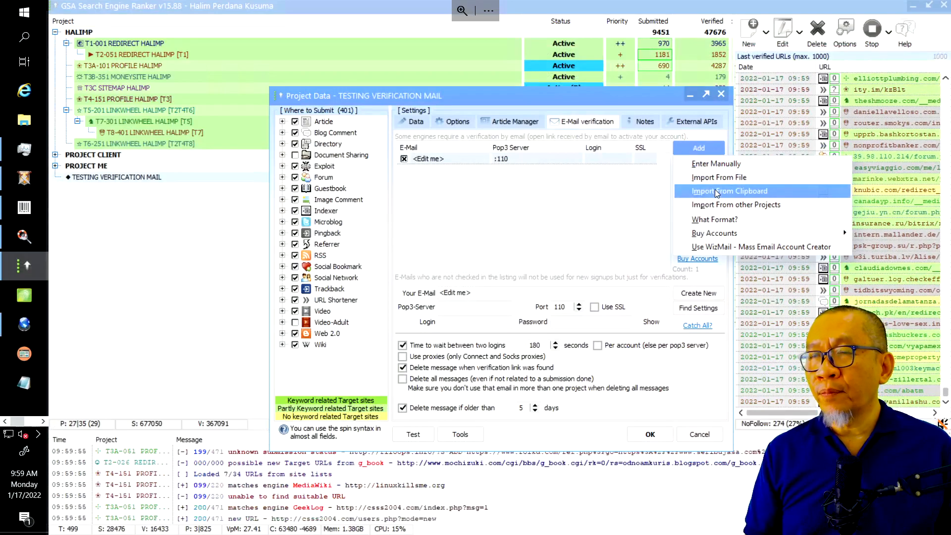
pyautogui.click(714, 190)
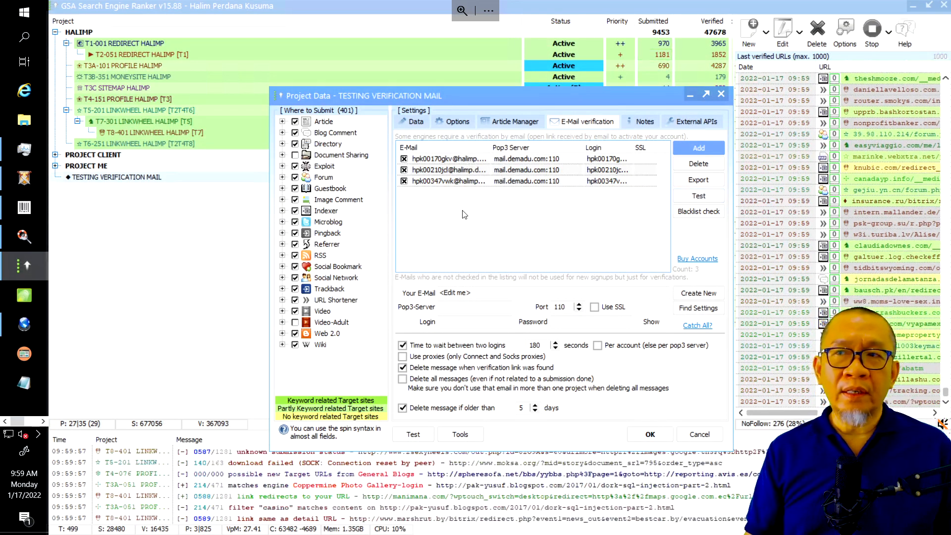
# Test all three email accounts and confirm the 'All successful!' result
pyautogui.click(691, 196)
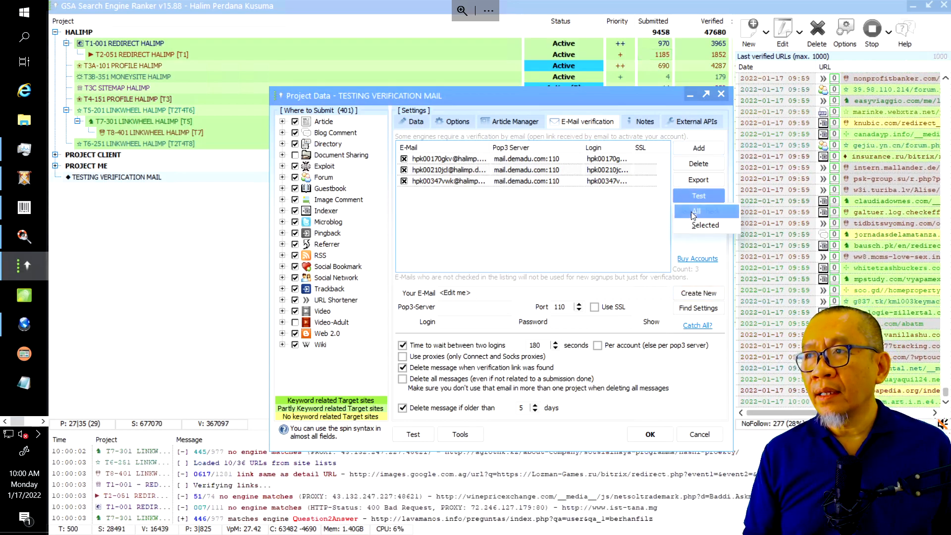
pyautogui.click(693, 212)
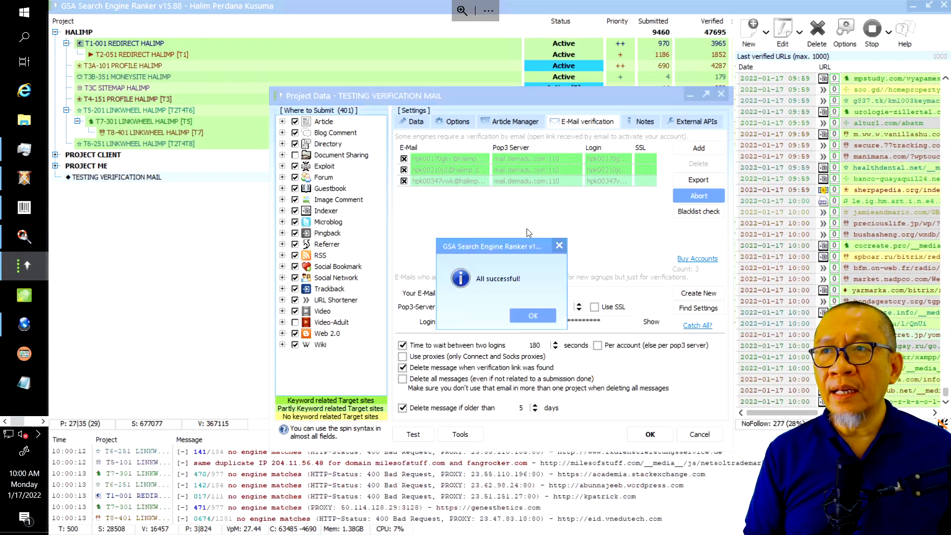
pyautogui.click(532, 317)
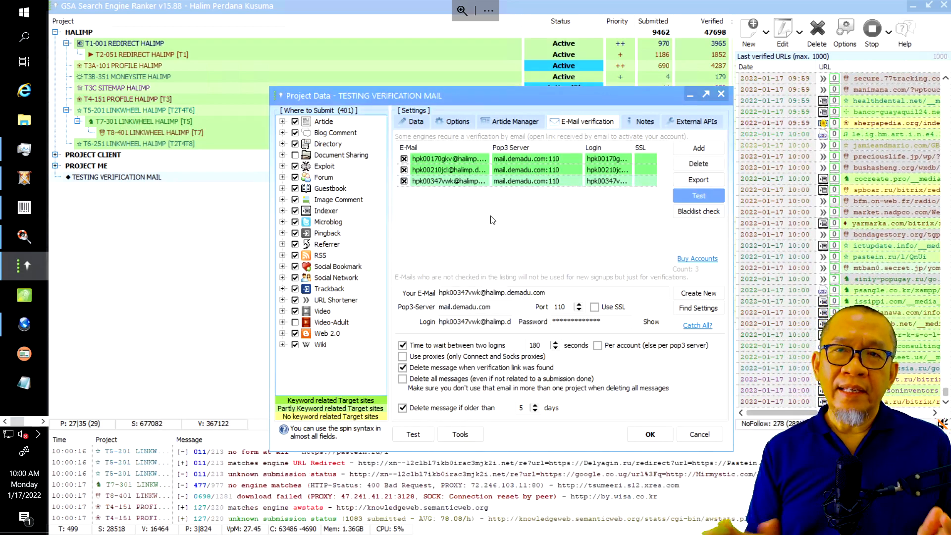